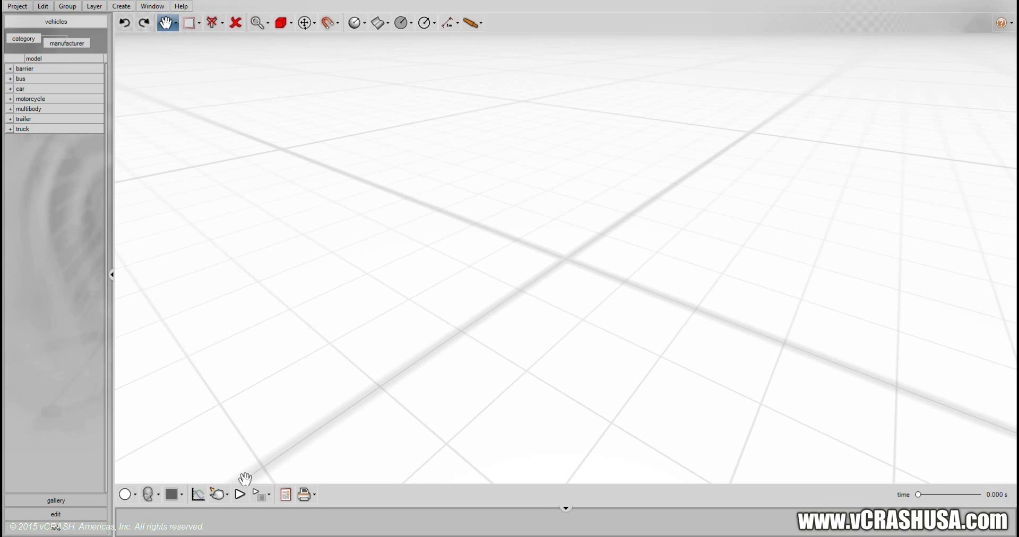
Switch the viewport to the top view with a wide area of the grid around the origin in sight
left_click(156, 500)
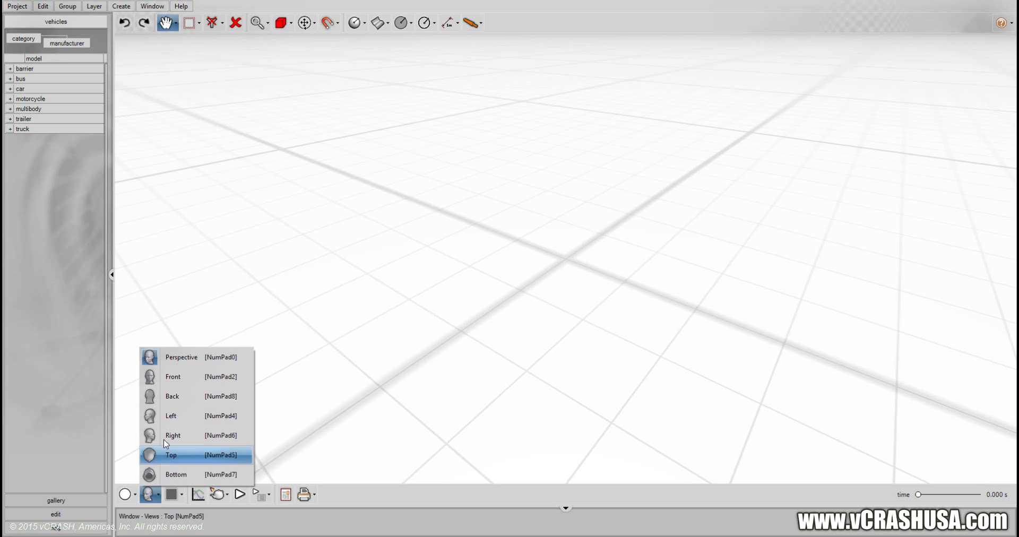
left_click(164, 455)
scroll(391, 355, "up", 1)
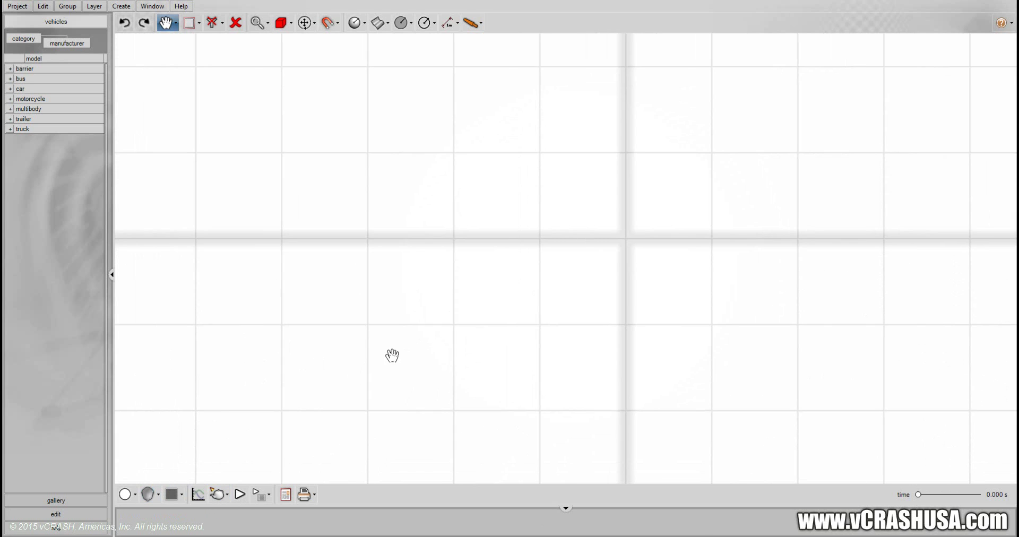
scroll(384, 359, "down", 3)
scroll(387, 367, "down", 2)
left_click_drag(391, 375, 468, 291)
scroll(468, 288, "up", 1)
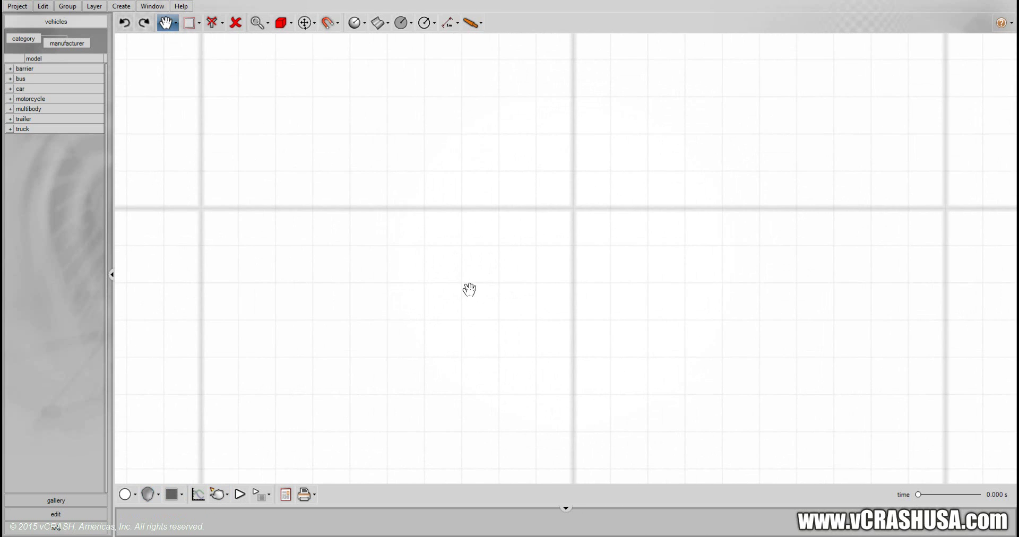
Draw a filled corner-to-corner rectangle across the grid origin, ending at about x 26 ft, y -12 ft
left_click(387, 23)
left_click(411, 22)
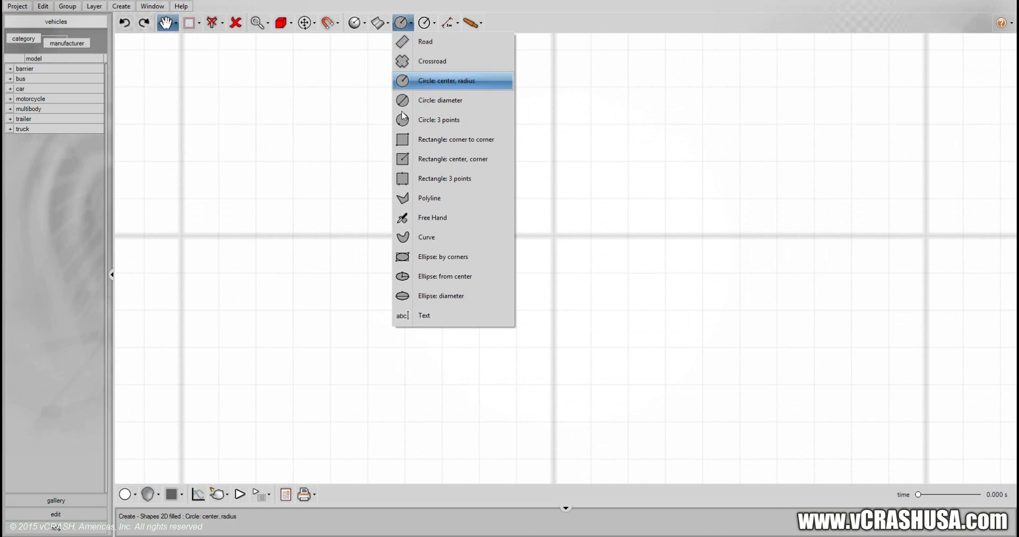
left_click(419, 139)
mouse_move(231, 160)
left_mouse_down()
mouse_move(630, 348)
mouse_move(814, 421)
mouse_move(838, 420)
mouse_move(849, 377)
left_mouse_up()
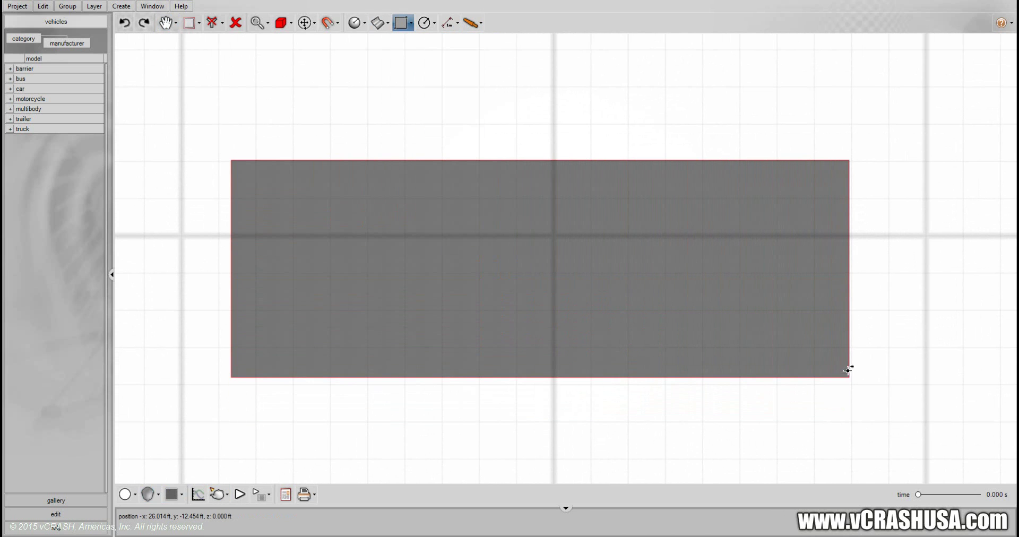
Add friction physics to the selected rectangle and set its friction to 0.001
left_click(125, 8)
mouse_move(128, 79)
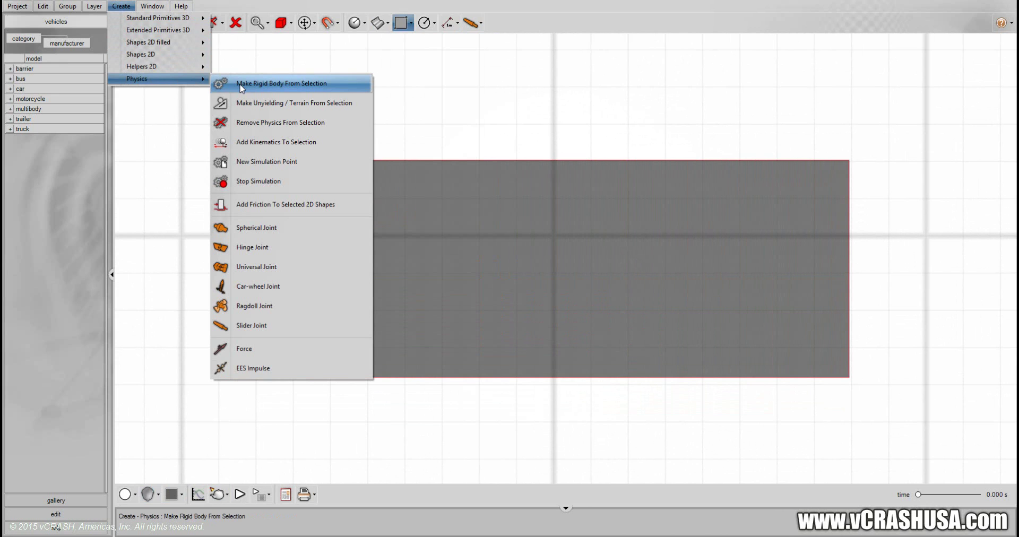
left_click(255, 207)
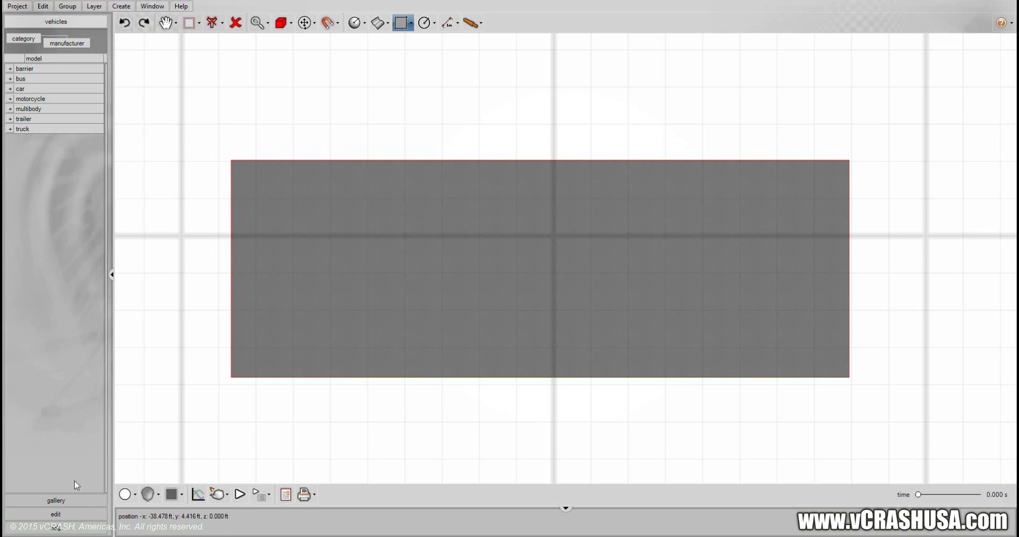
left_click(73, 514)
left_click_drag(38, 365, 50, 281)
left_click(48, 311)
double_click(77, 320)
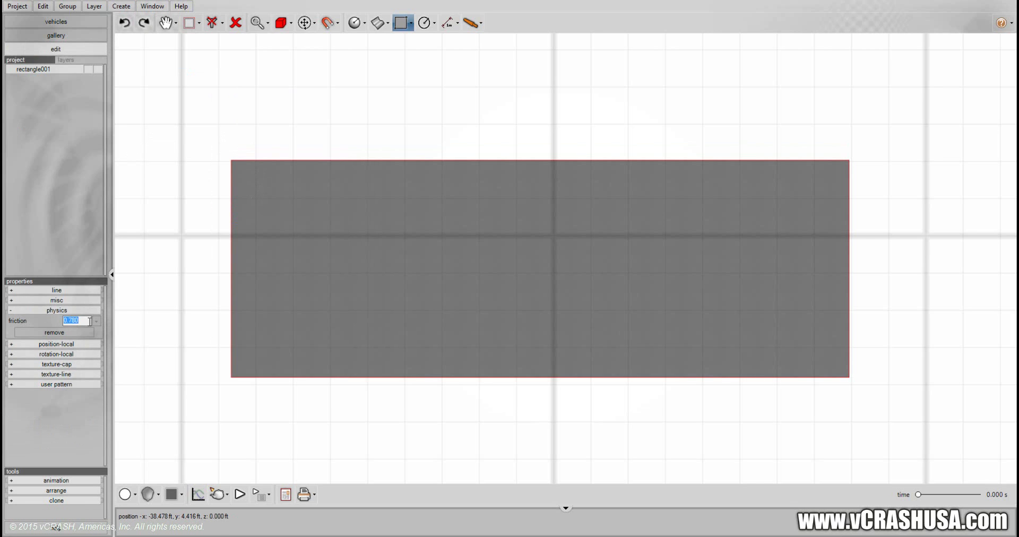
type("0.001")
Apply the asphalt1 concrete texture from the gallery to the rectangle, replacing its current cap texture
left_click(74, 31)
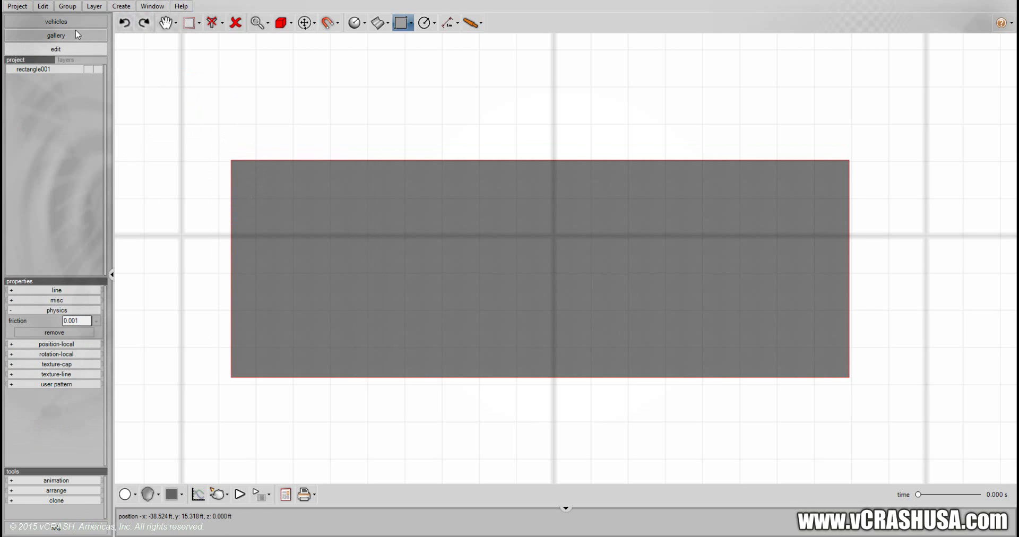
left_click(61, 48)
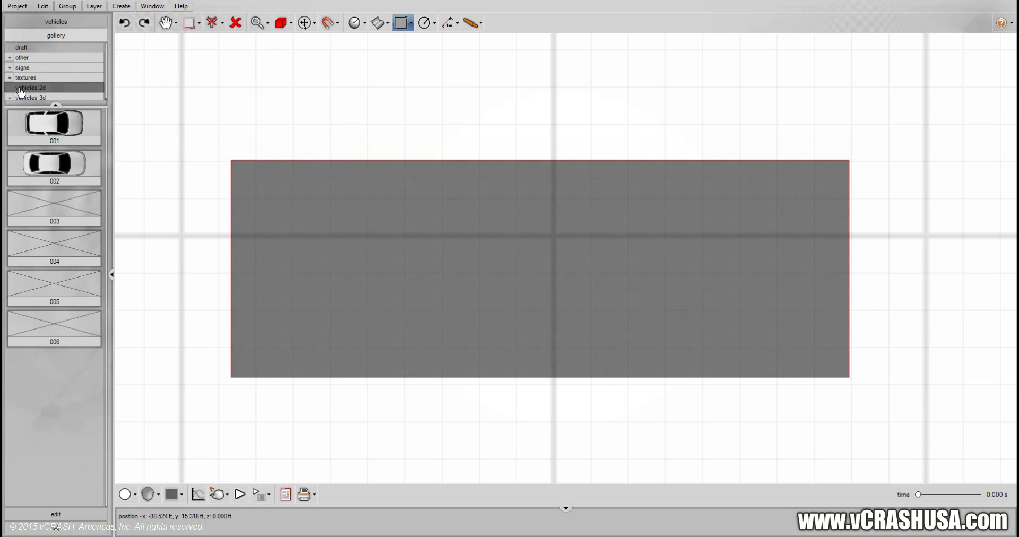
left_click(30, 77)
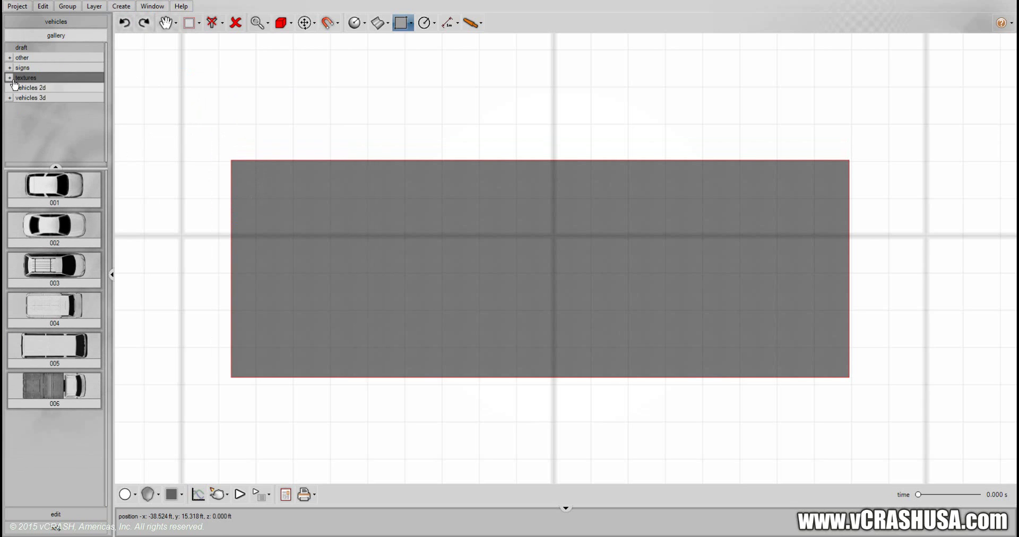
left_click(25, 98)
left_click_drag(55, 230, 420, 241)
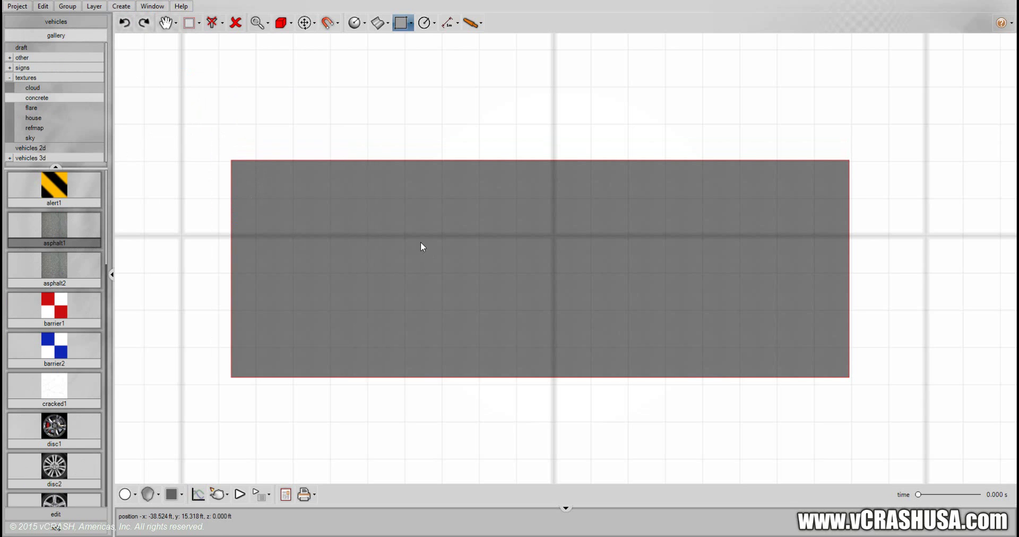
left_click(457, 306)
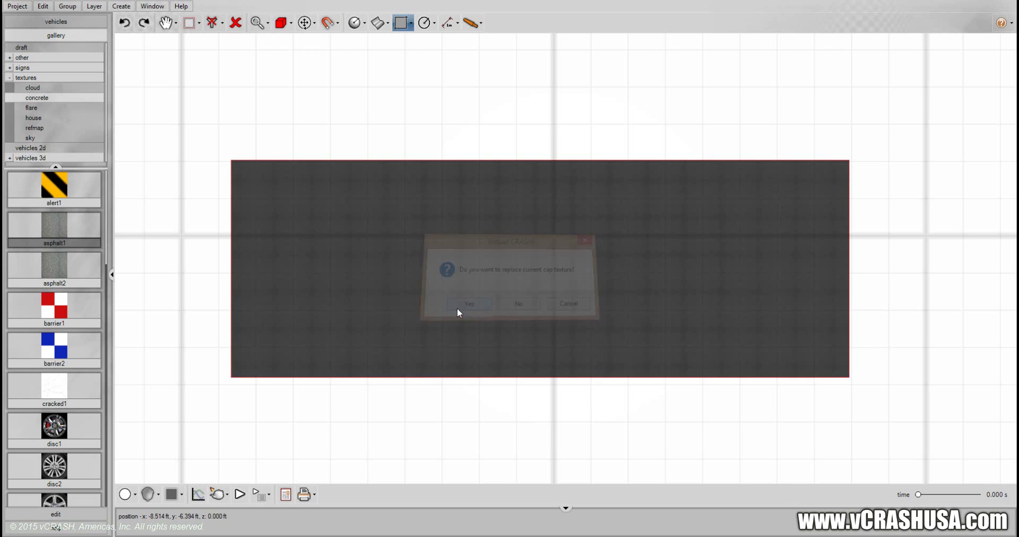
Place a Cadillac CTS from the vehicle library on the right half of the asphalt rectangle
left_click(75, 24)
left_click(10, 88)
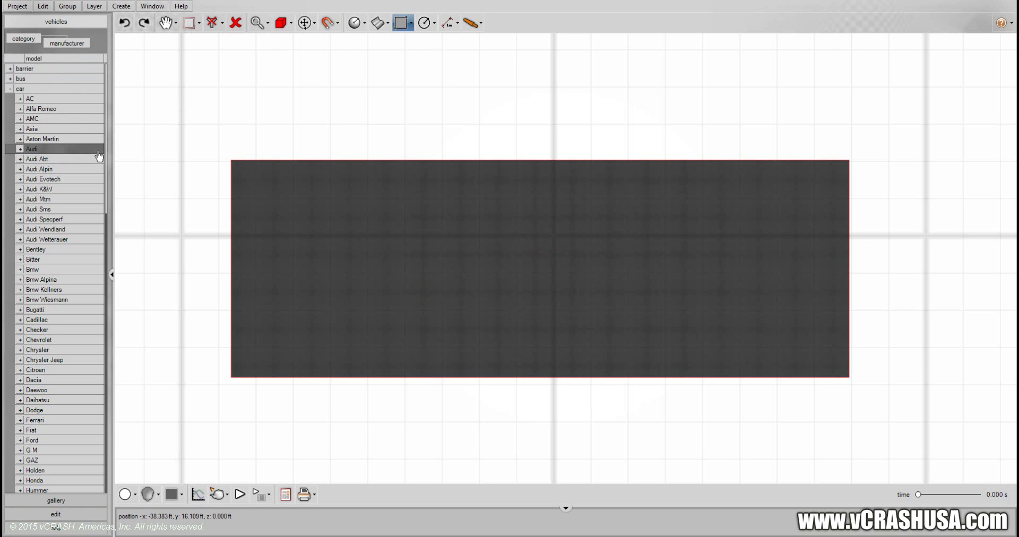
left_click_drag(105, 151, 106, 201)
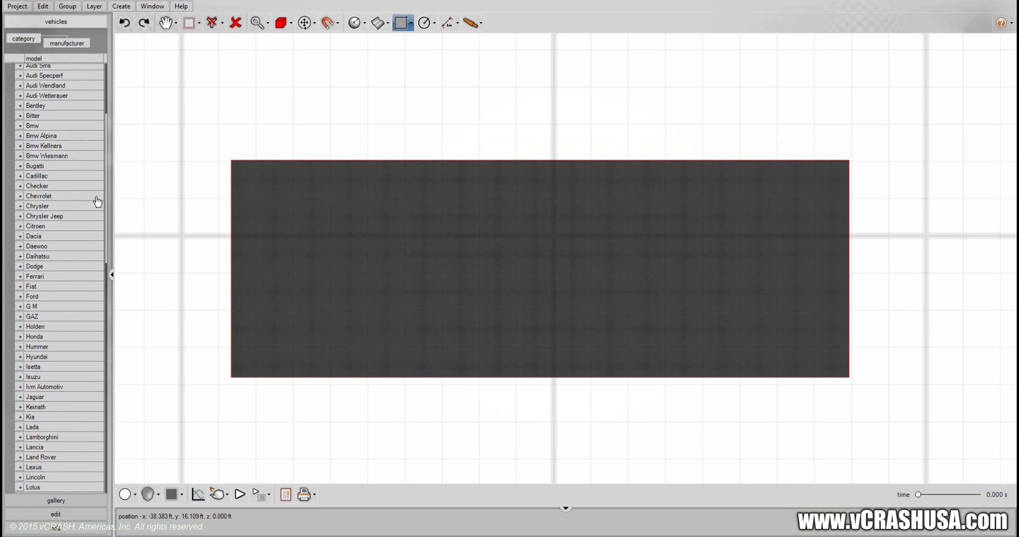
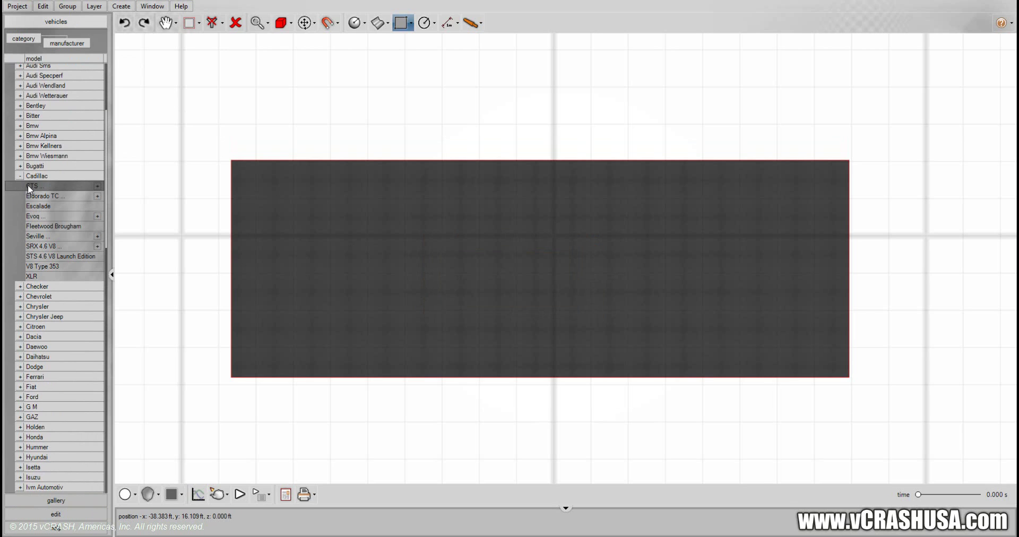
left_click_drag(32, 186, 696, 243)
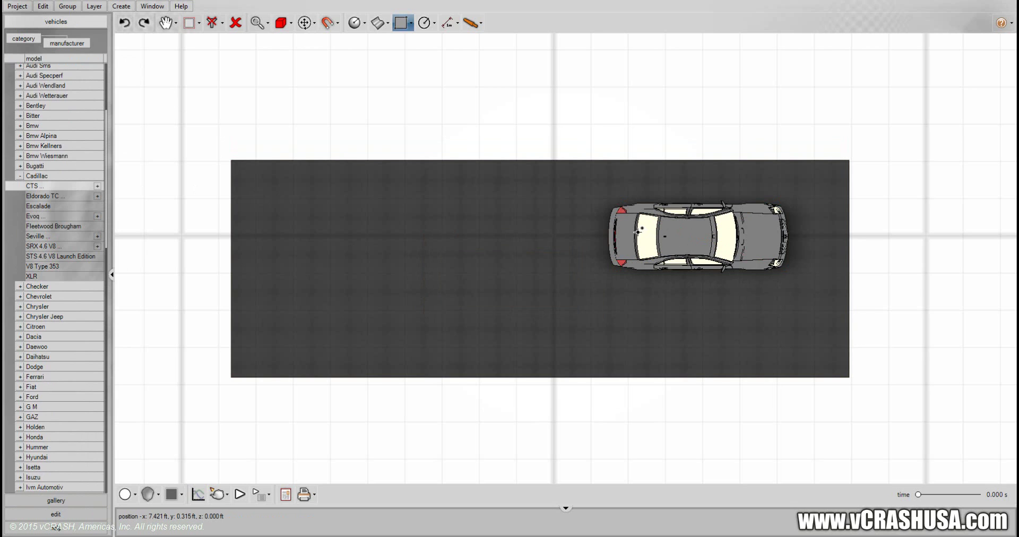
Move the Cadillac CTS slightly back and down on the asphalt with Select, Move And Manipulate, and color it blue
left_click(166, 22)
left_click(223, 61)
left_click(684, 236)
left_click_drag(677, 256, 668, 283)
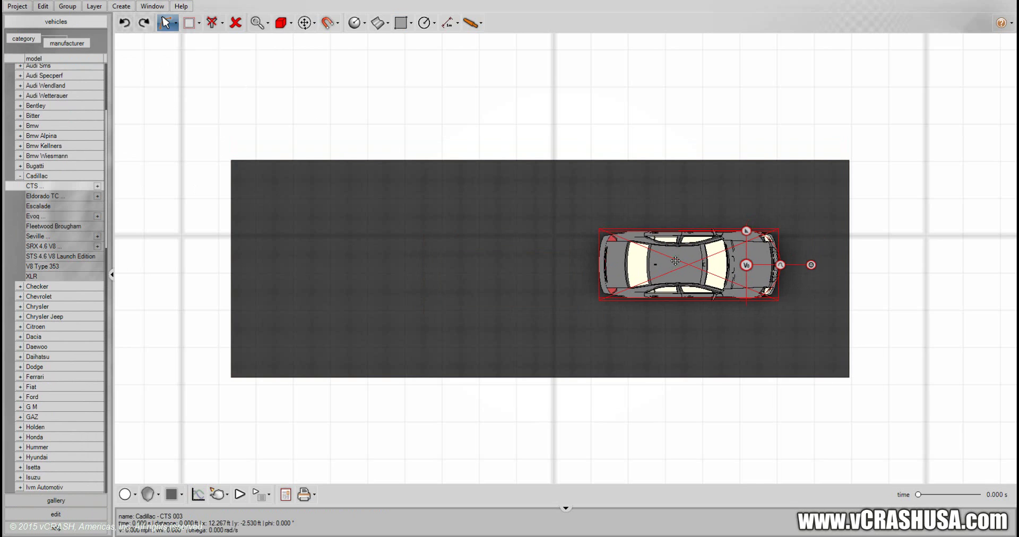
right_click(677, 265)
left_click(807, 340)
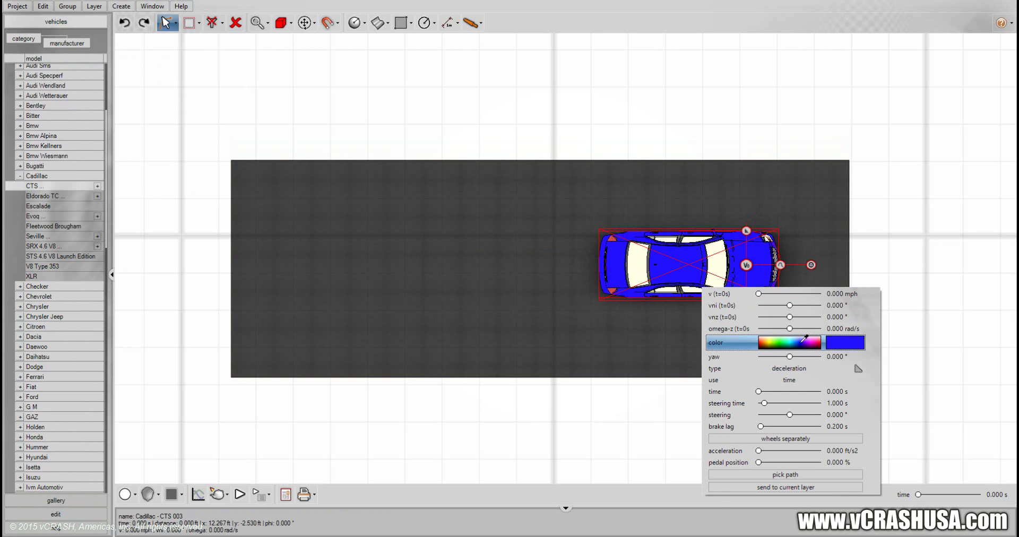
left_click(773, 147)
mouse_move(647, 275)
left_mouse_down()
mouse_move(662, 276)
mouse_move(649, 273)
left_mouse_up()
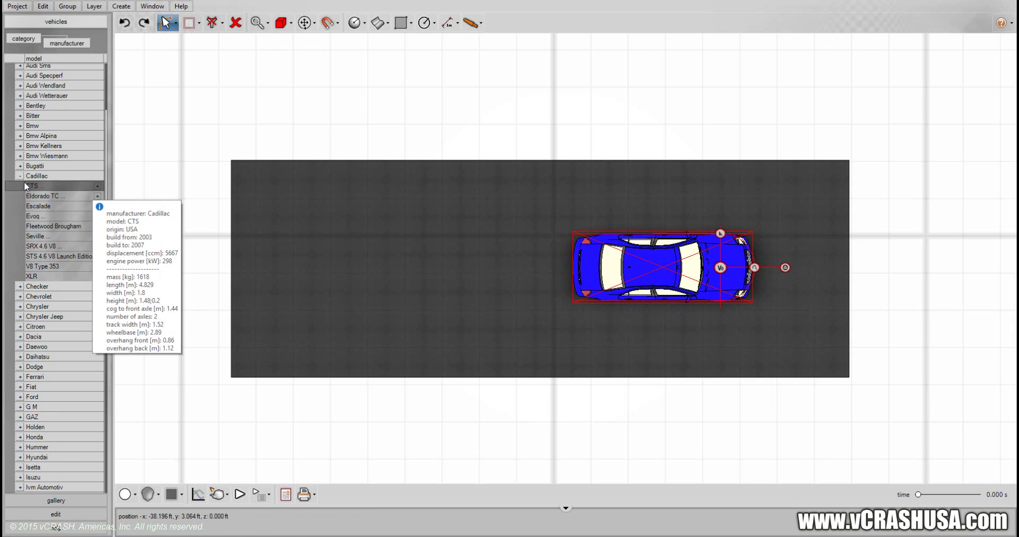
Place a Ford F-150 from the vehicle library on the asphalt behind the blue Cadillac
left_click(57, 177)
scroll(64, 213, "down", 4)
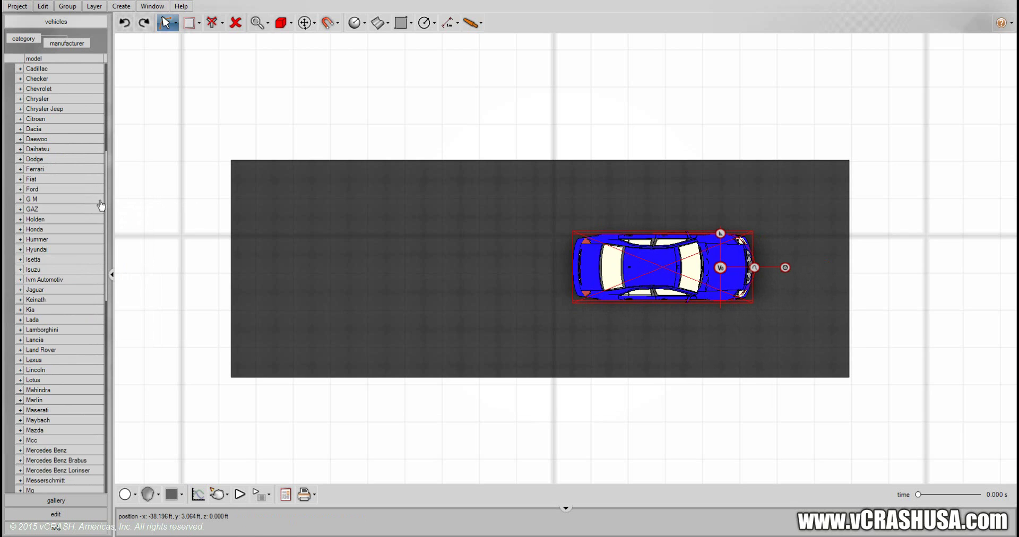
left_click(53, 188)
mouse_move(81, 240)
left_click_drag(80, 248, 354, 271)
Color the Ford F-150 orange and collapse the Ford model list
right_click(355, 270)
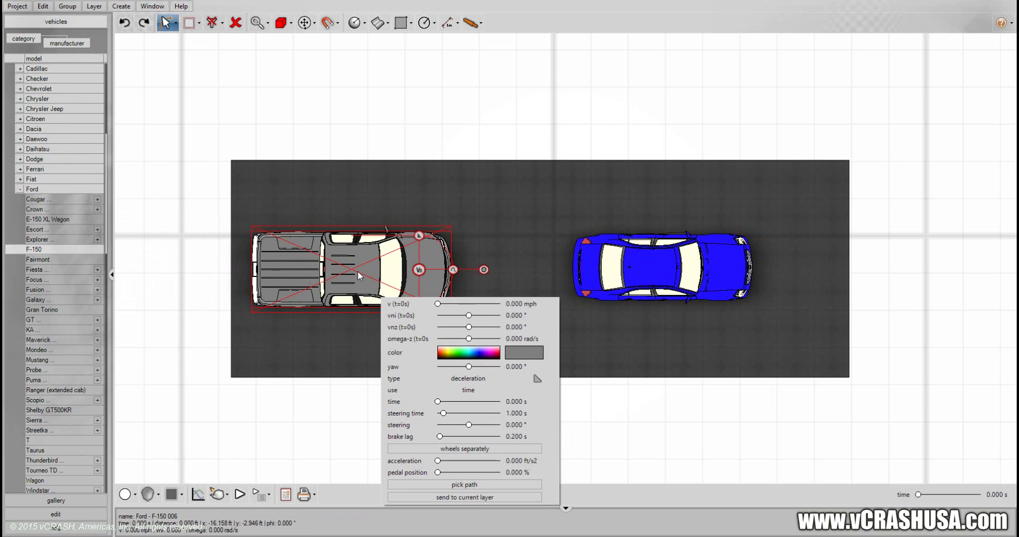
left_click(451, 352)
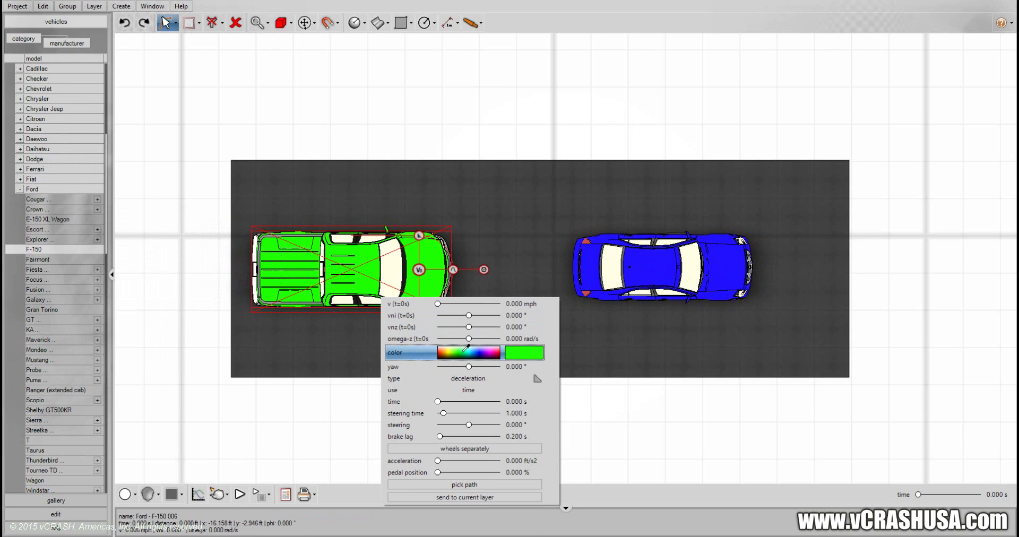
left_click(444, 347)
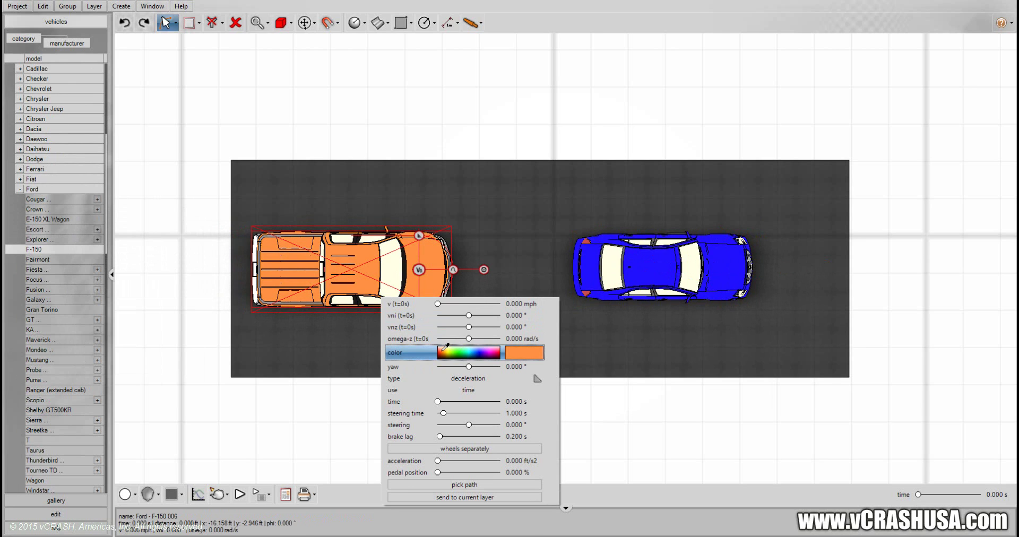
left_click(393, 119)
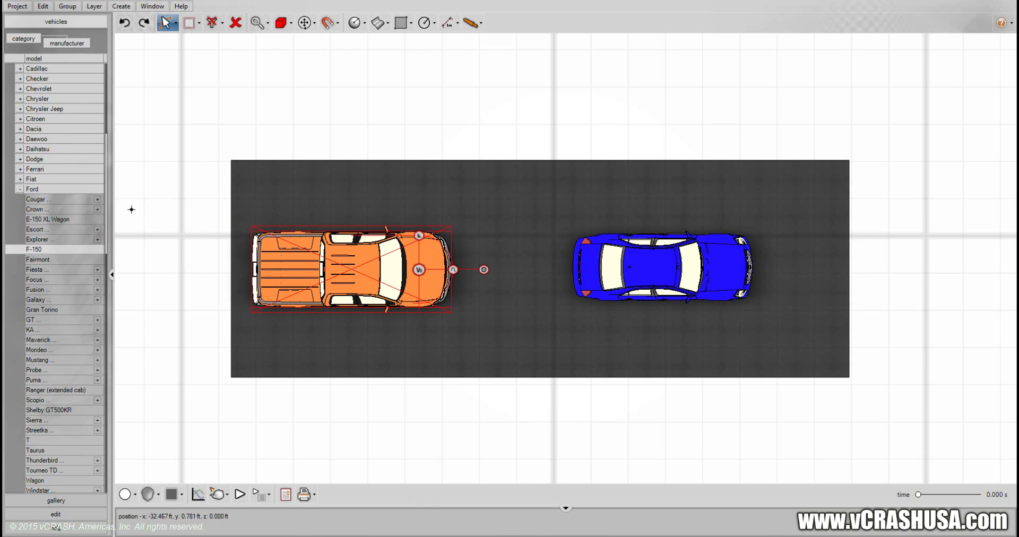
left_click(20, 189)
scroll(106, 206, "down", 10)
Set the Ford F-150's local position to x -10 ft and y 0 ft
left_click(74, 514)
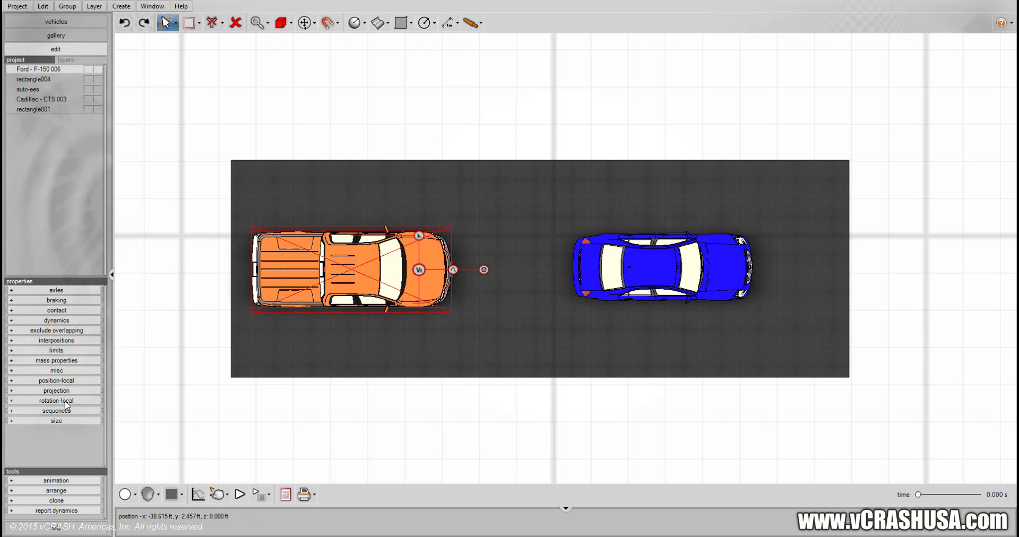
left_click_drag(61, 287, 69, 127)
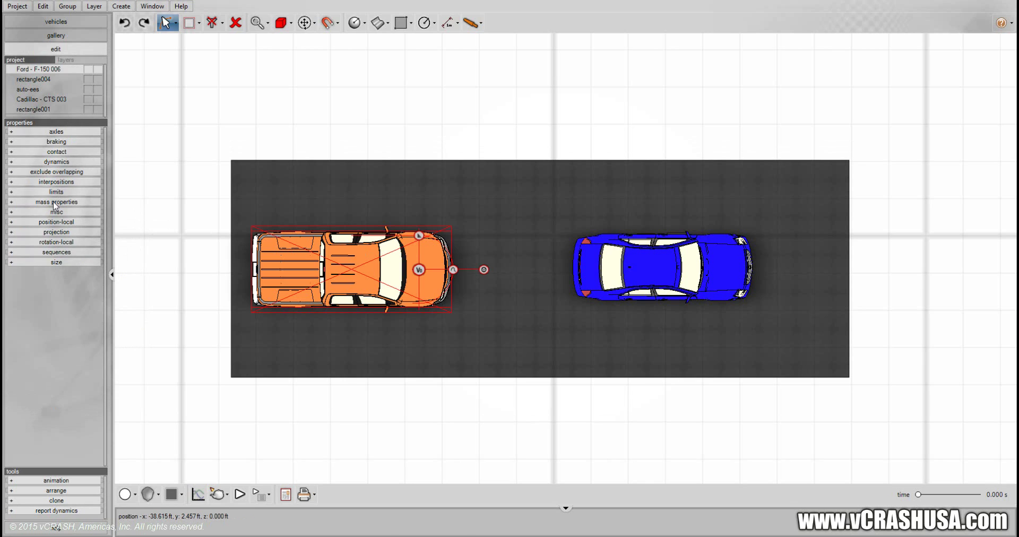
left_click(51, 221)
left_click(74, 232)
type("-1")
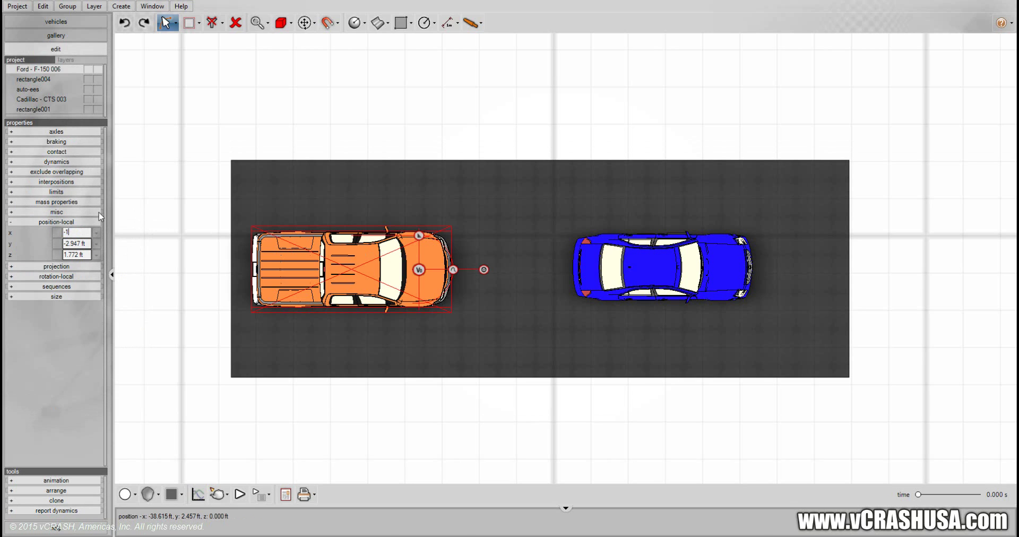
key("Return")
left_click(80, 242)
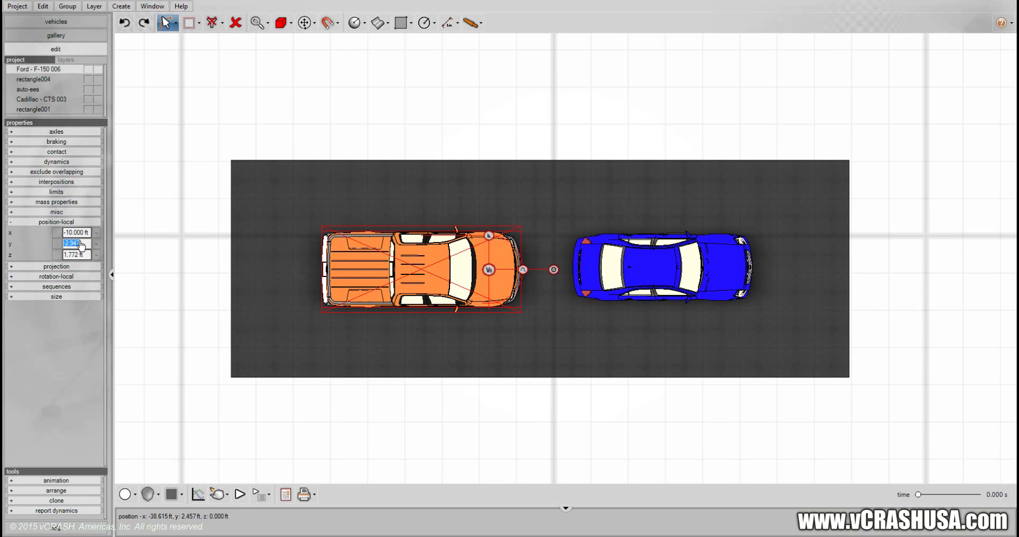
type("0")
key("Return")
Set the Cadillac CTS's local position to x 10 ft and y 0 ft
left_click(647, 265)
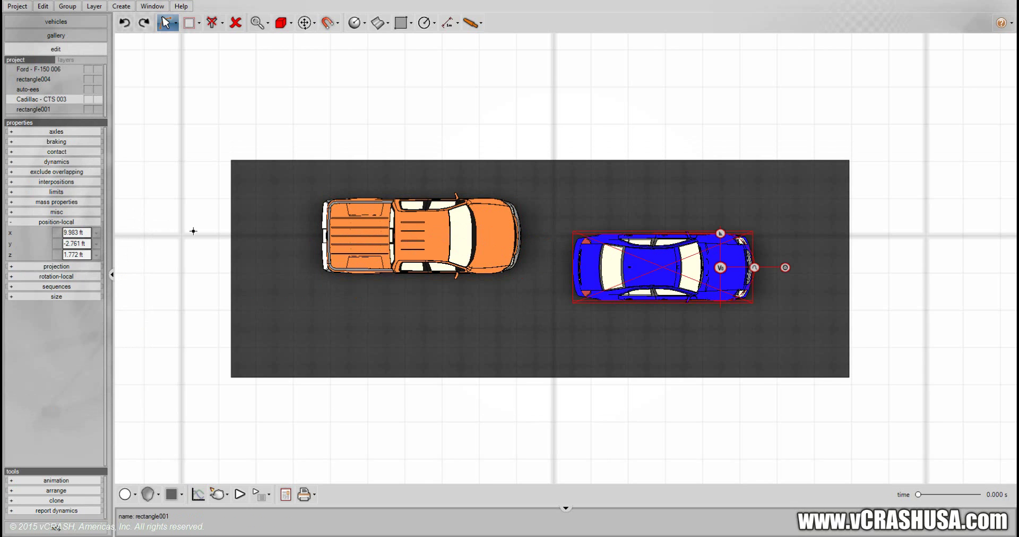
left_click(75, 233)
type("10")
key("Return")
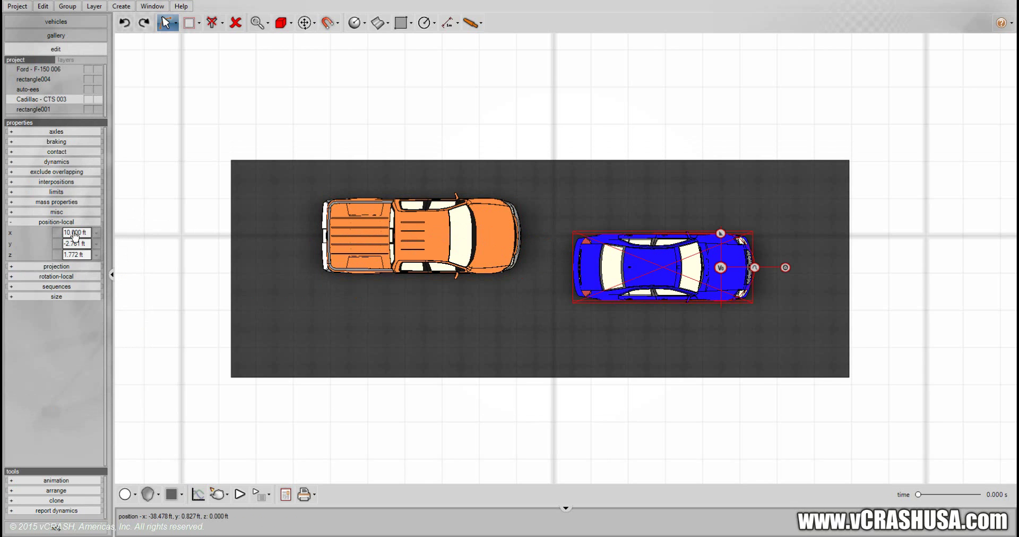
left_click(70, 243)
type("0")
key("Return")
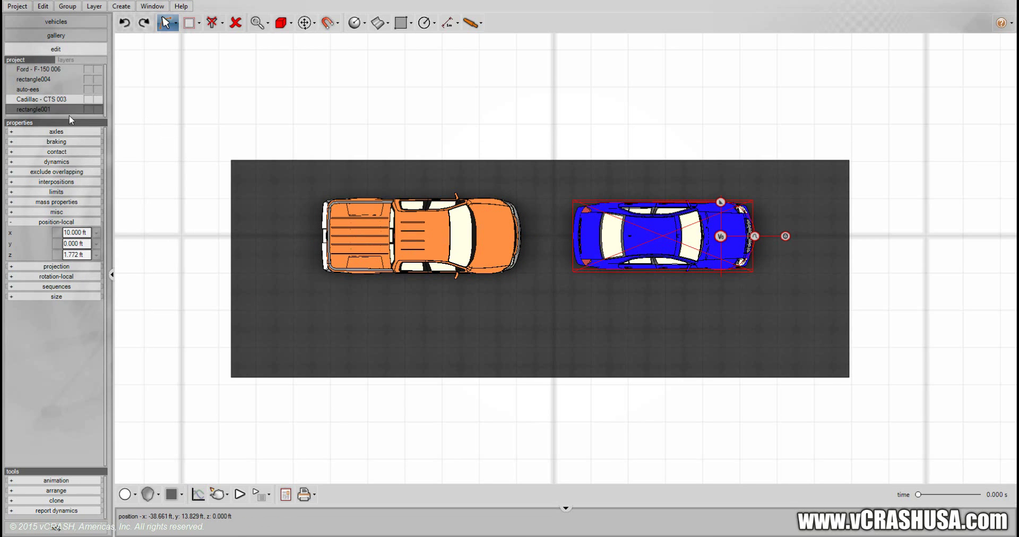
Enlarge the asphalt rectangle by pulling its upper-left corner outward, extending the surface above the two vehicles
left_click(166, 24)
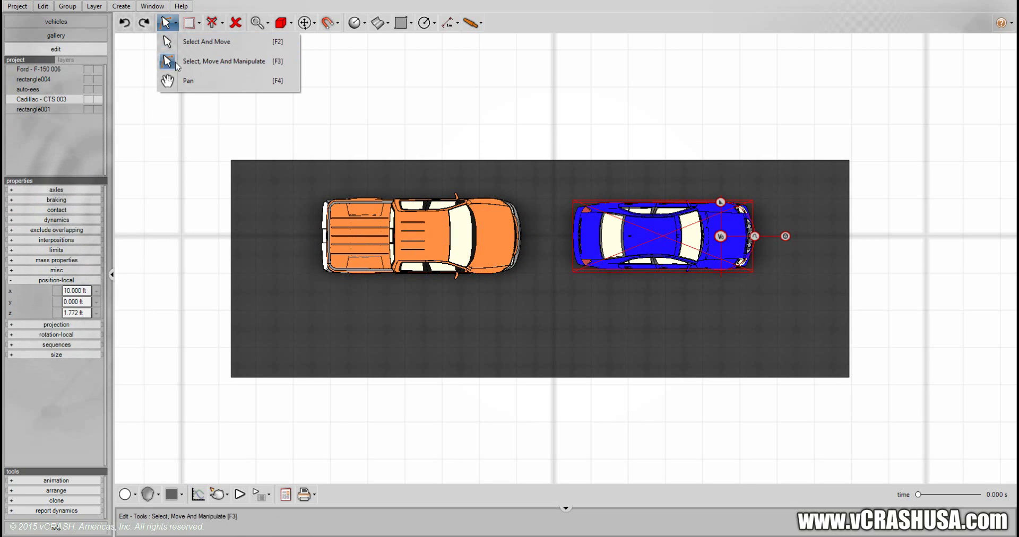
left_click(177, 62)
left_click(240, 164)
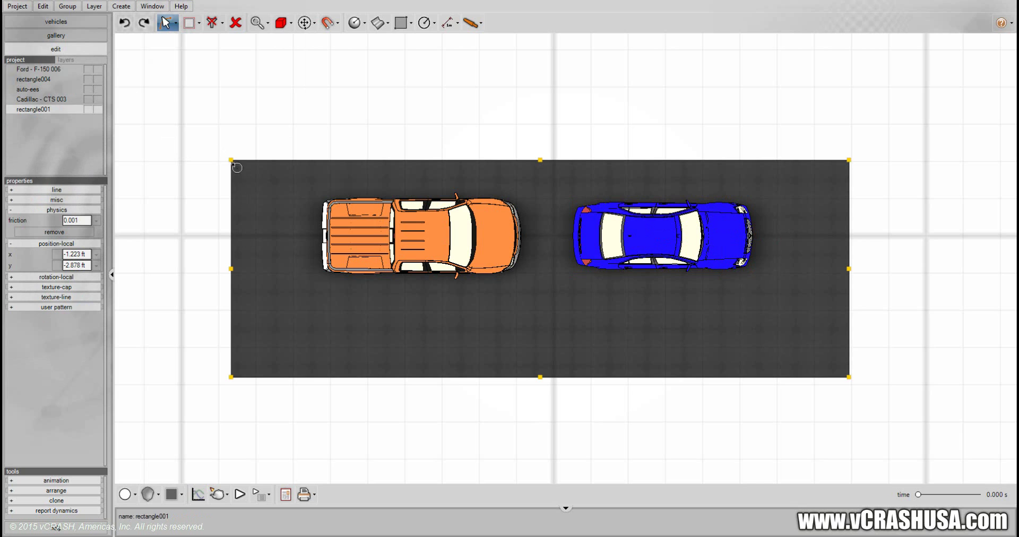
left_click(227, 148)
left_click_drag(228, 148, 229, 98)
left_click(235, 155)
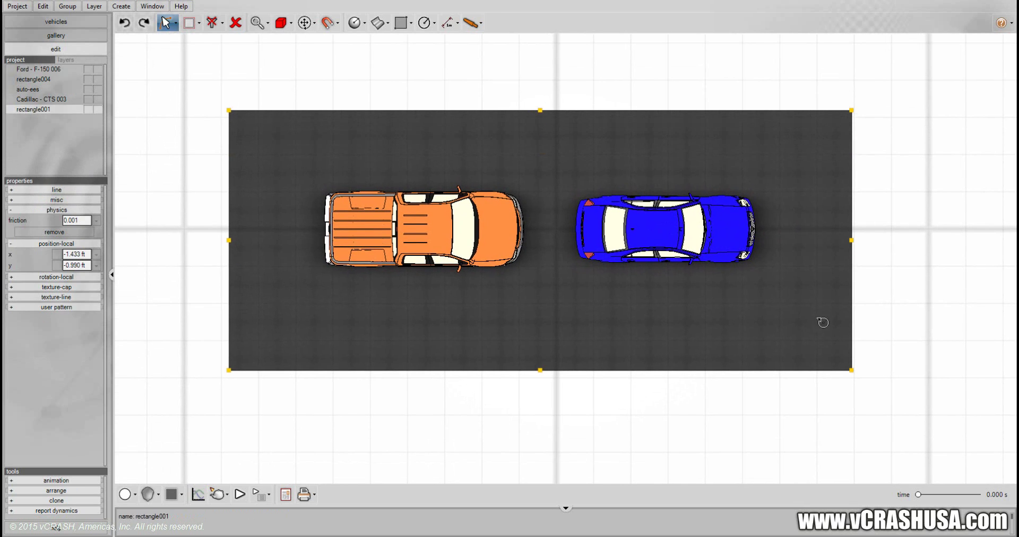
Stretch the asphalt rectangle past the Cadillac's front to about 65 ft long, then pull its lower-right corner slightly inward
left_click_drag(850, 238, 970, 239)
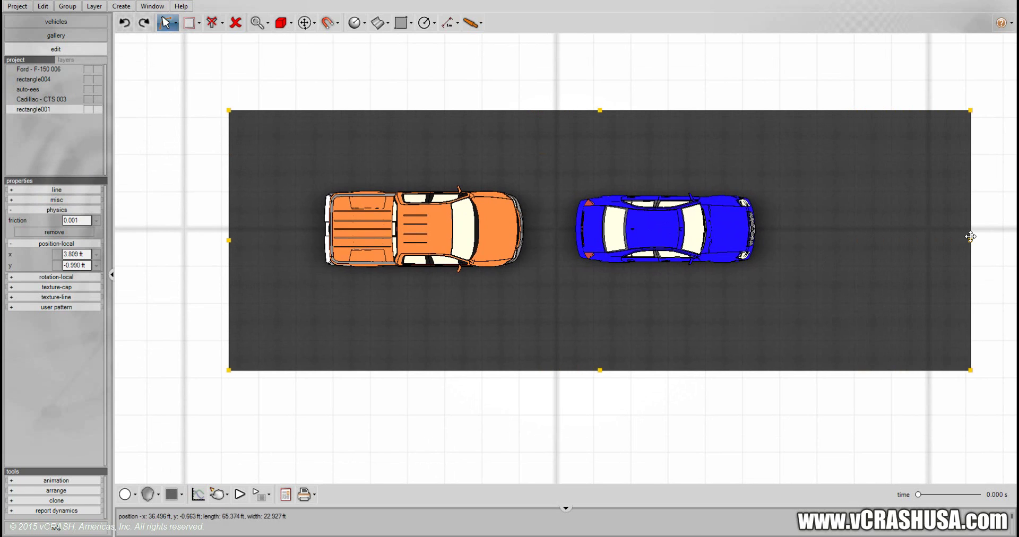
left_click_drag(970, 370, 963, 358)
Draw a straight horizontal 2D line along the asphalt below both vehicles, centered at about x -2.5 ft, y -6.5 ft
left_click(121, 5)
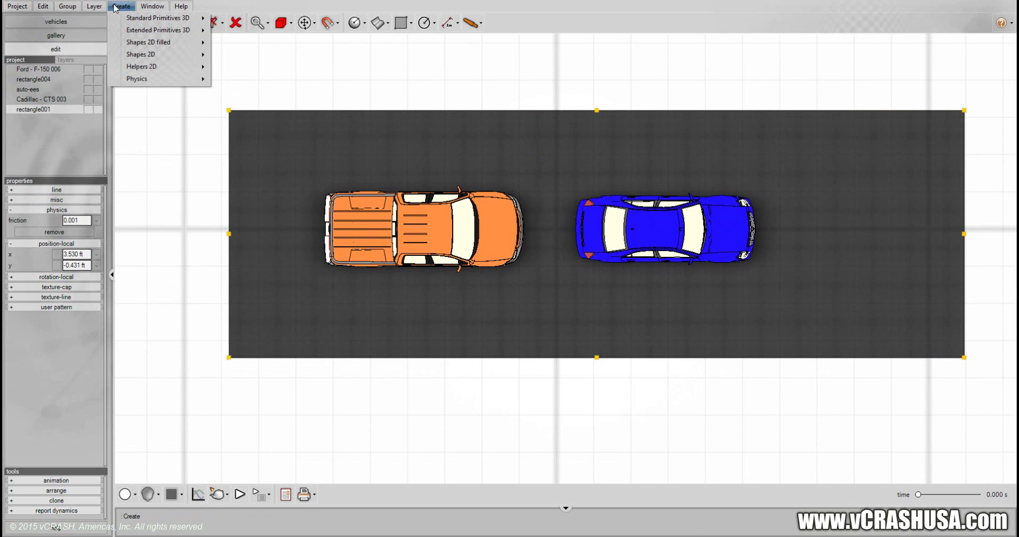
left_click(410, 23)
left_click(411, 23)
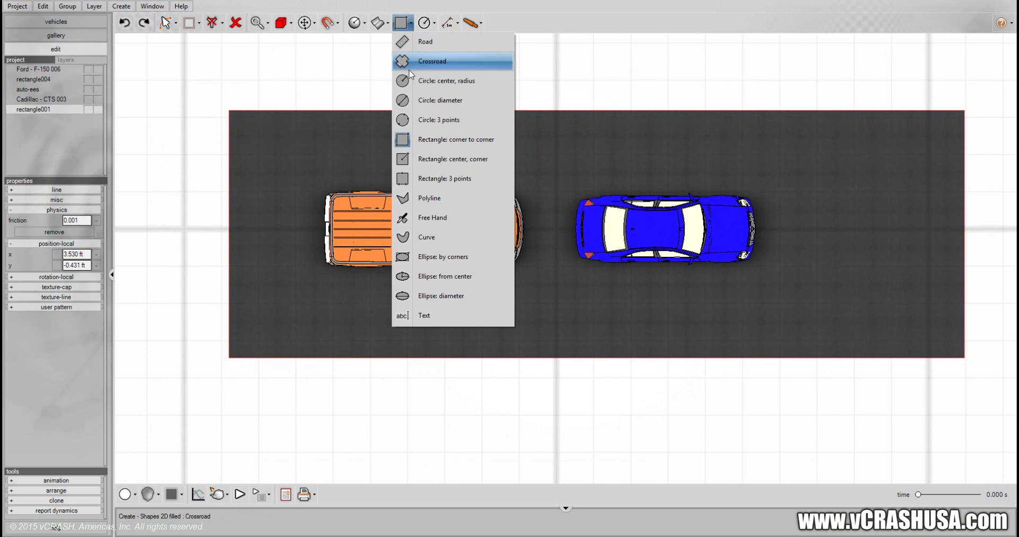
left_click(434, 23)
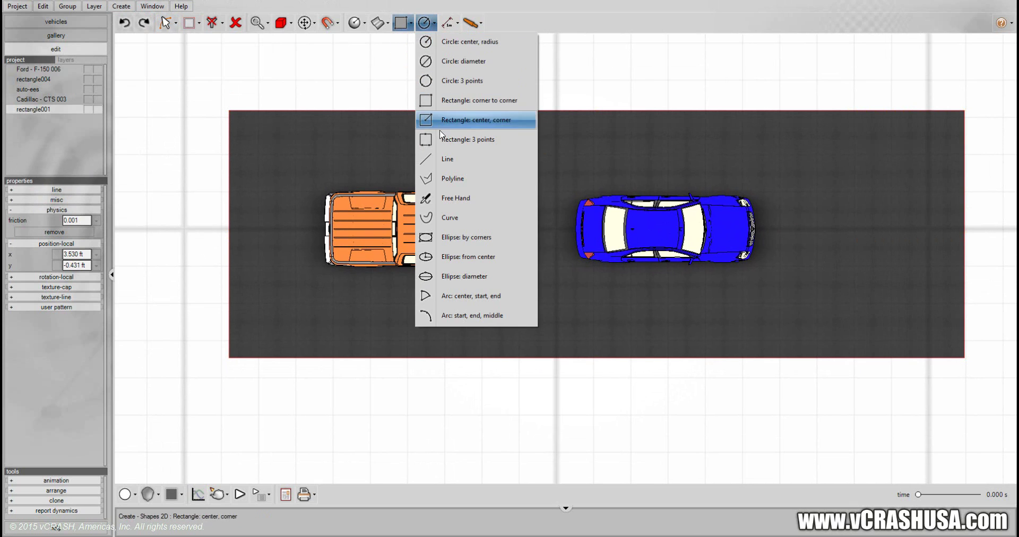
left_click(443, 163)
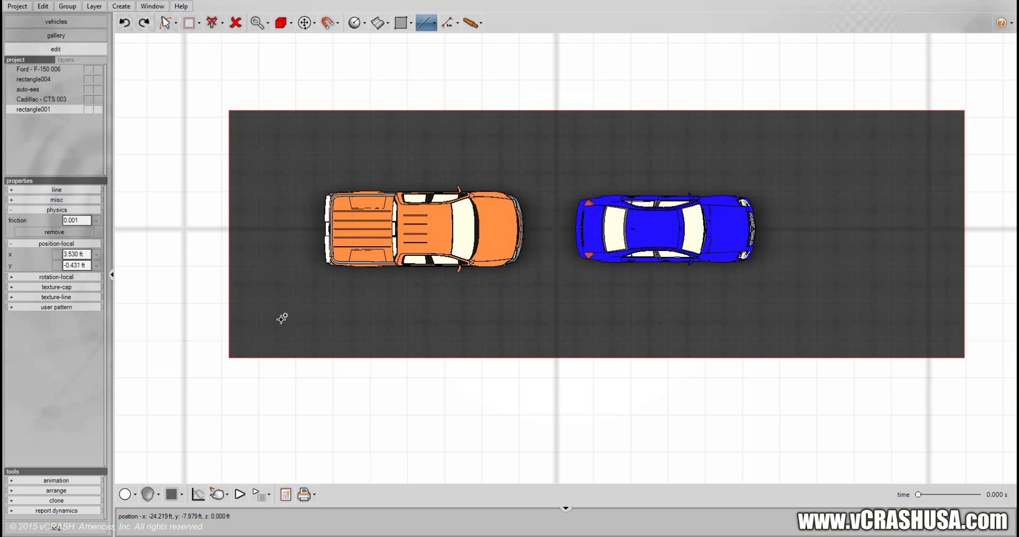
left_click_drag(277, 302, 910, 303)
left_click_drag(850, 304, 779, 303)
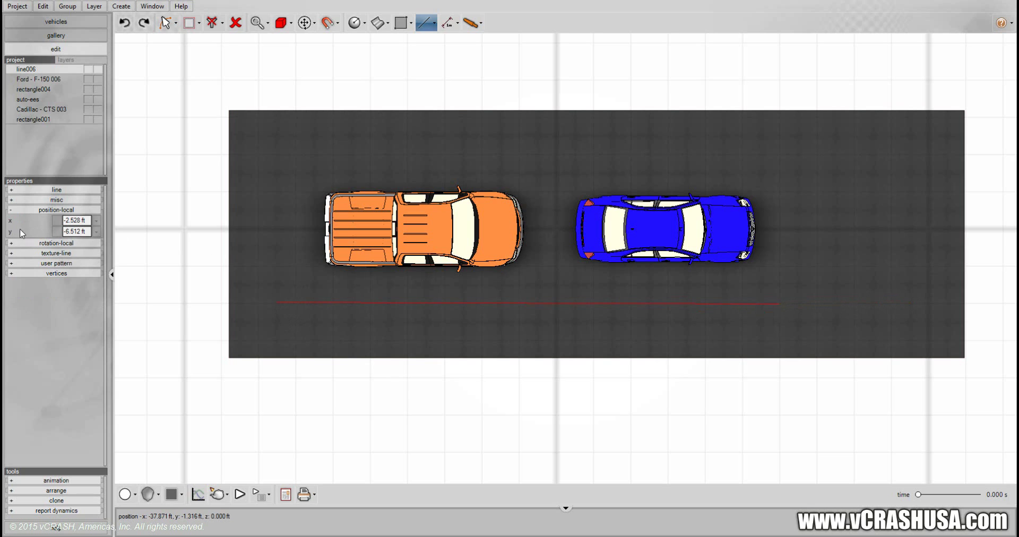
Set the new line's width to 0.5 ft and its color to yellow
left_click(56, 191)
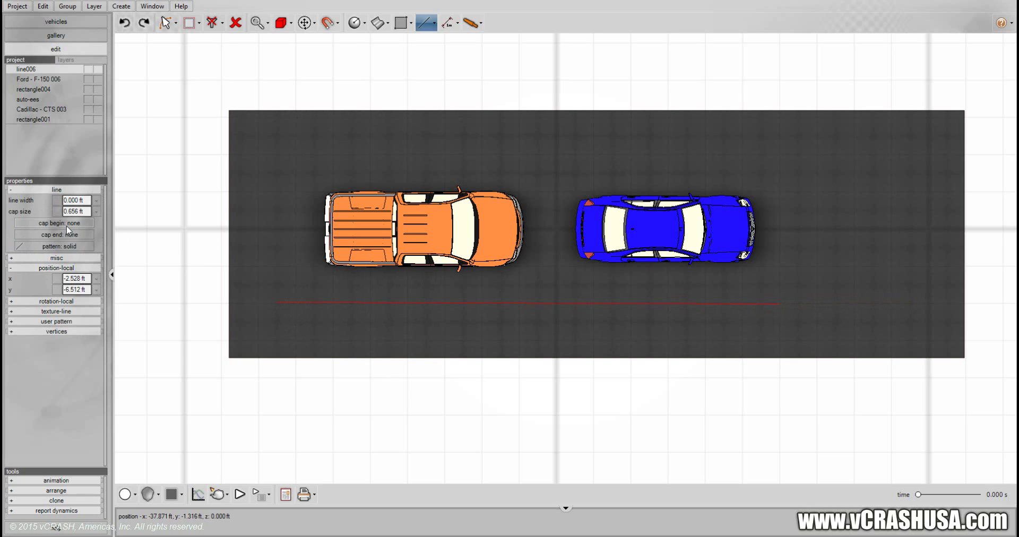
left_click(57, 258)
left_click(96, 281)
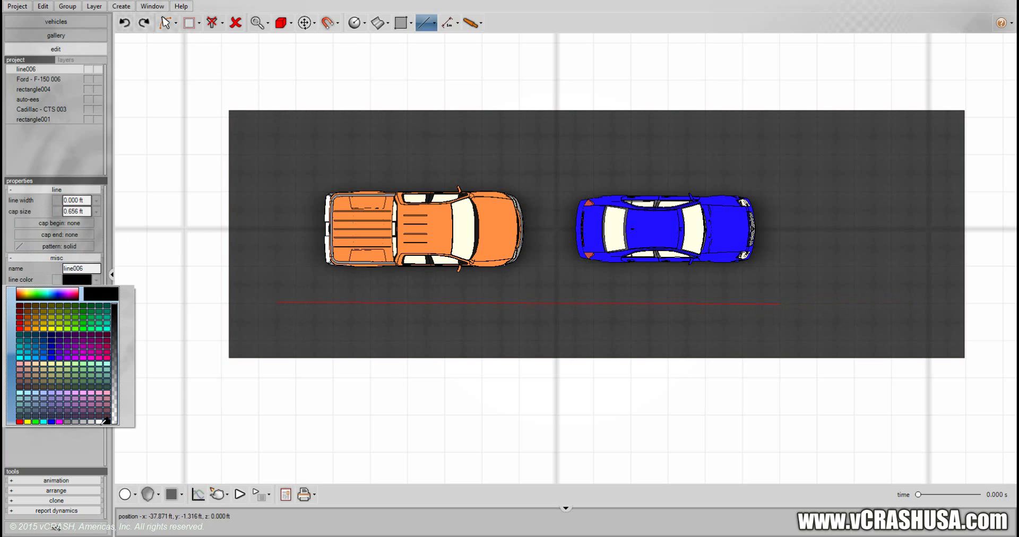
left_click(72, 202)
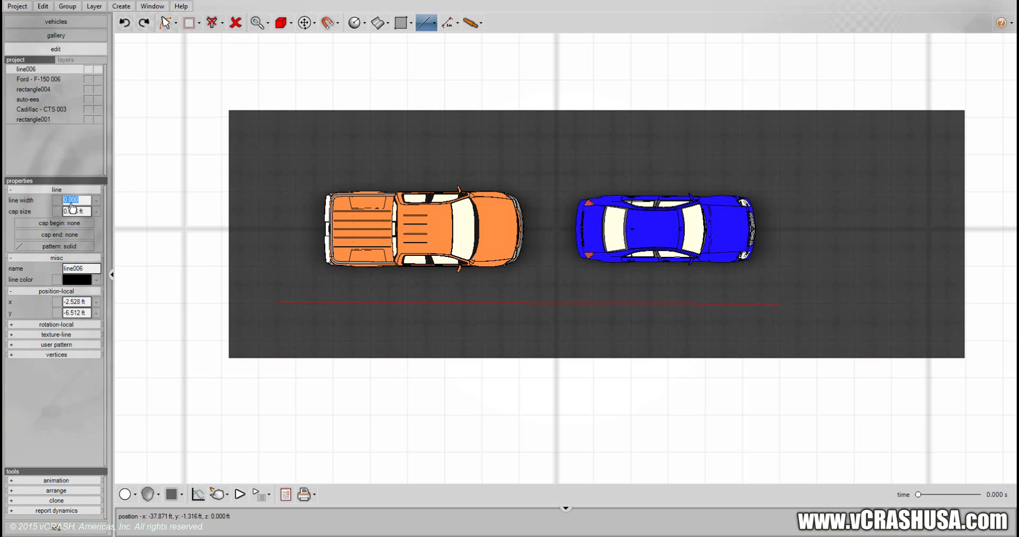
key("Return")
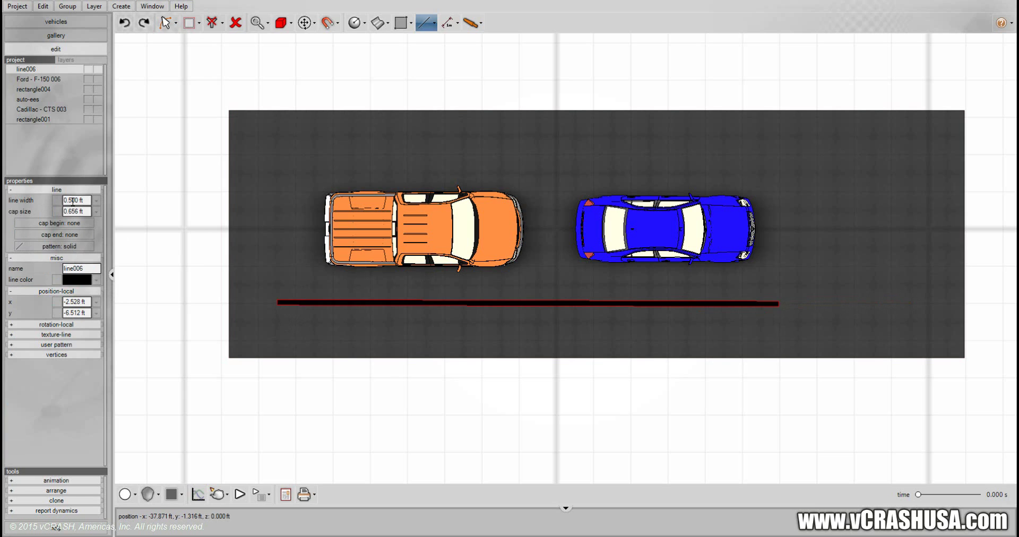
left_click(96, 282)
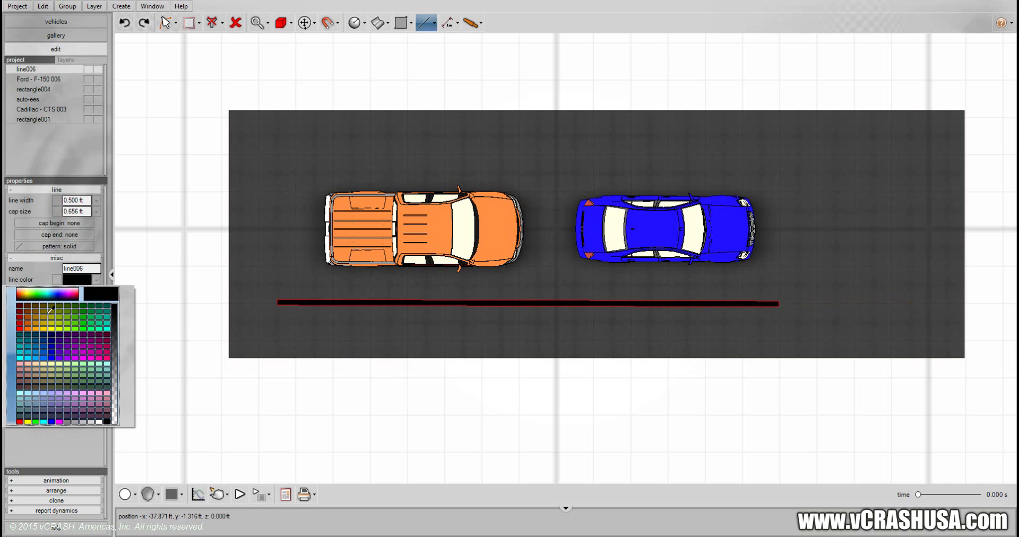
left_click(27, 421)
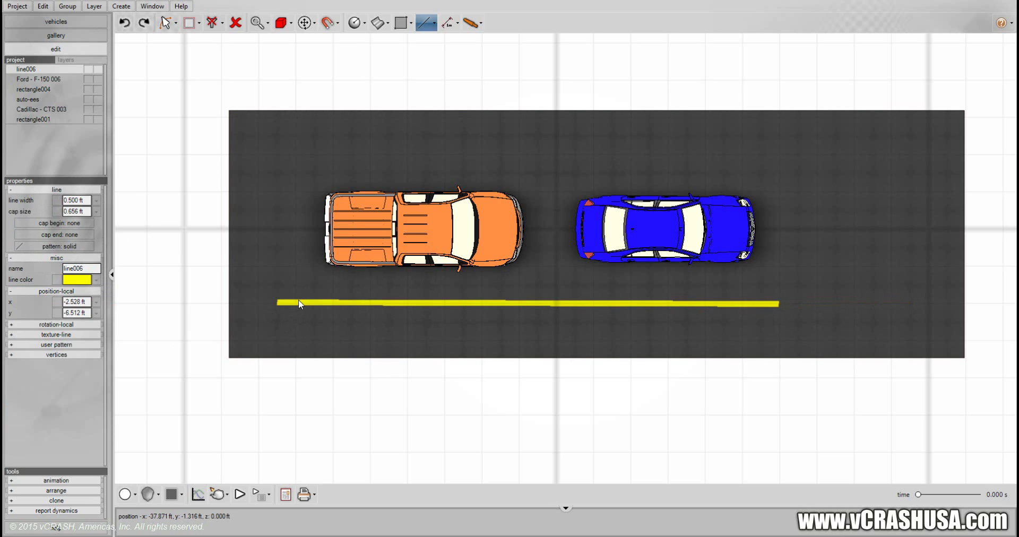
Select and move the yellow line slightly closer to the vehicles, to about x -2.1 ft, y -6.2 ft
left_click(175, 23)
left_click(207, 38)
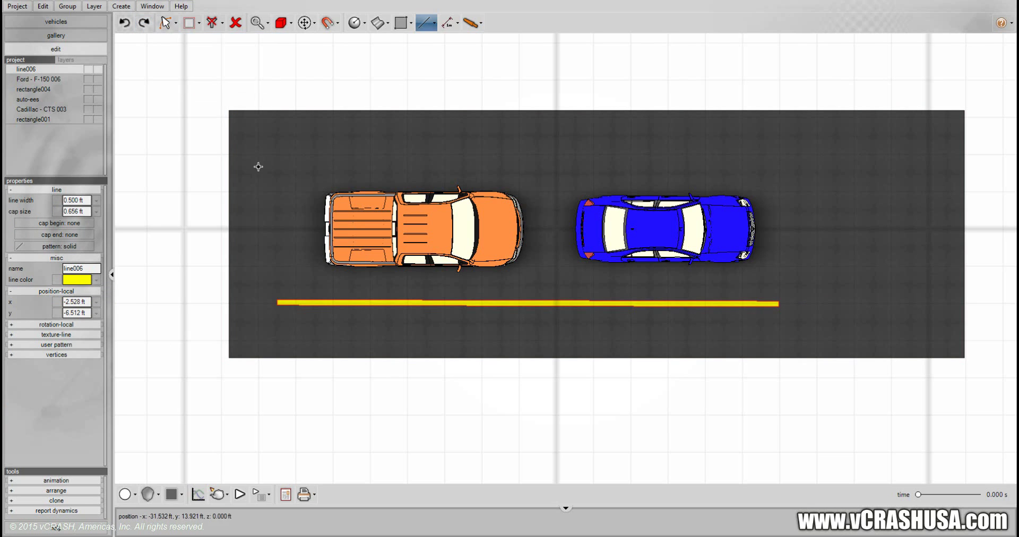
left_click_drag(391, 302, 396, 299)
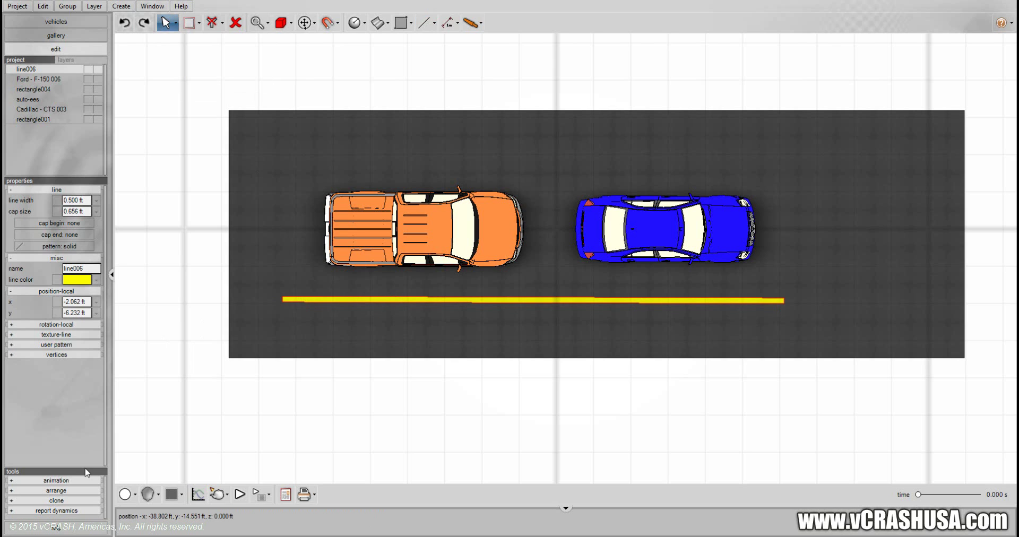
Clone the yellow line as a copy and place it above the vehicles at about x -2.2 ft, y 6.3 ft
left_click(70, 502)
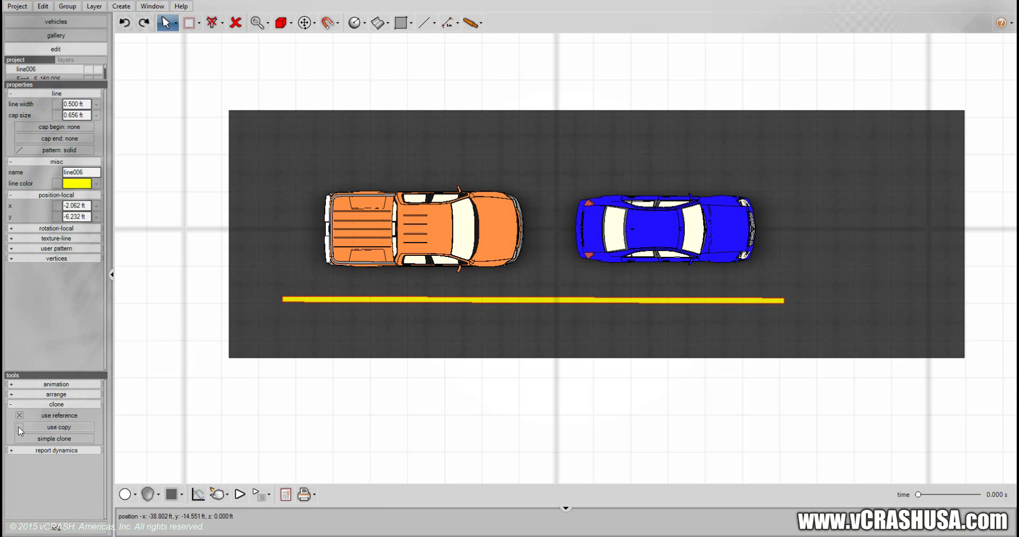
left_click(39, 439)
mouse_move(356, 296)
left_mouse_down()
mouse_move(373, 175)
mouse_move(356, 157)
left_mouse_up()
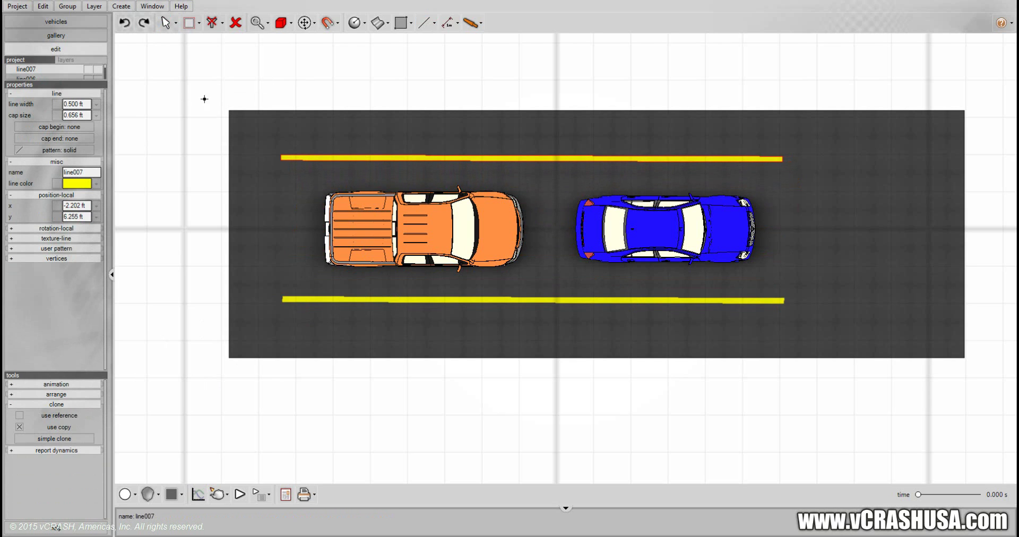
Draw a line across the lane in front of the Cadillac, joining the right ends of the two yellow lines
left_click(434, 23)
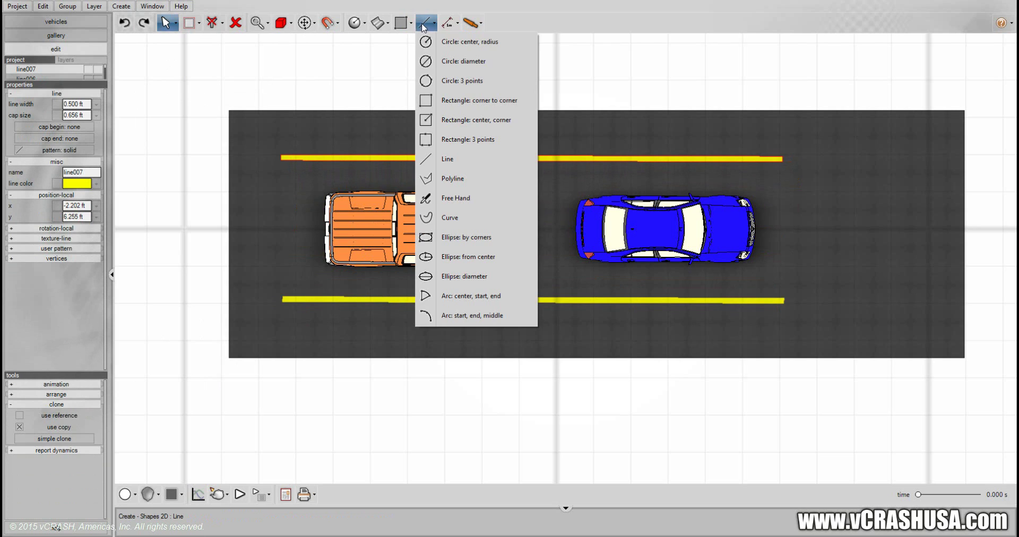
left_click(454, 155)
left_click(781, 156)
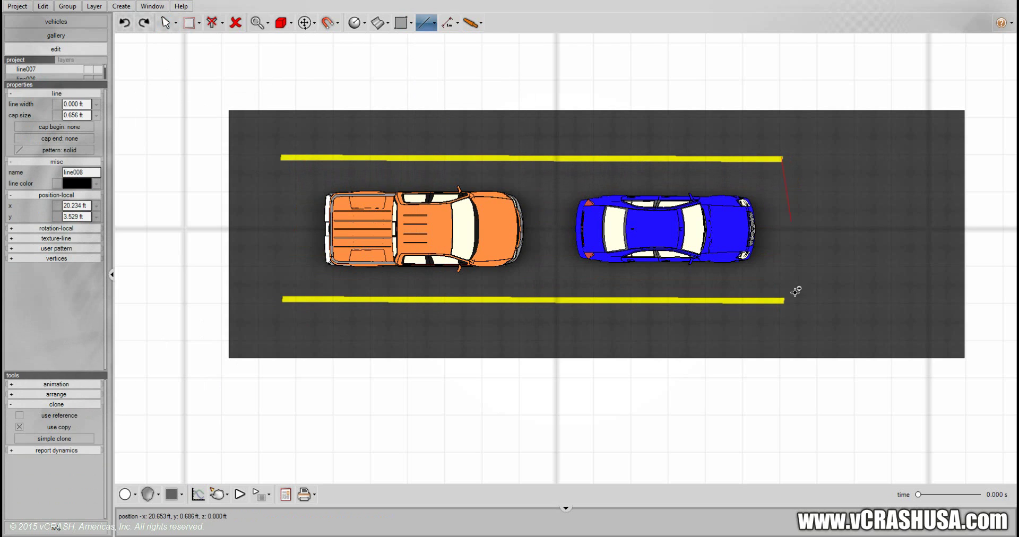
left_click(779, 301)
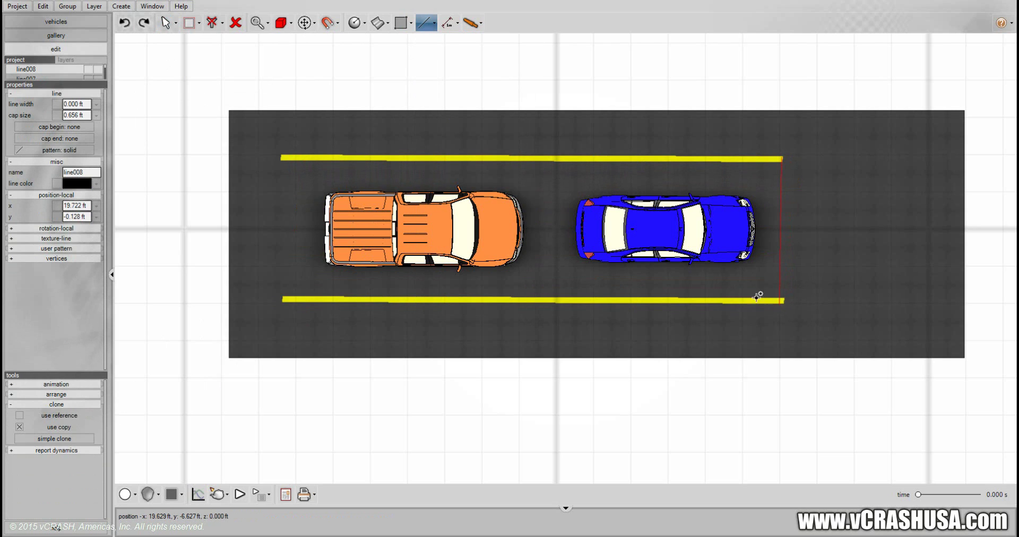
Set the crossing line's width to 2 ft and color it white as a stop line
double_click(74, 104)
type("2")
key("Return")
left_click(98, 183)
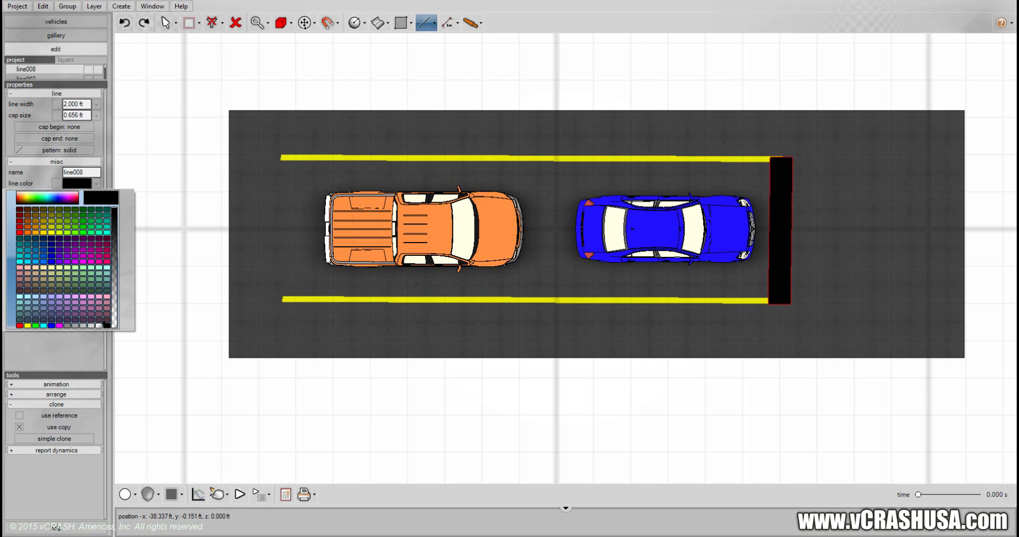
left_click(99, 324)
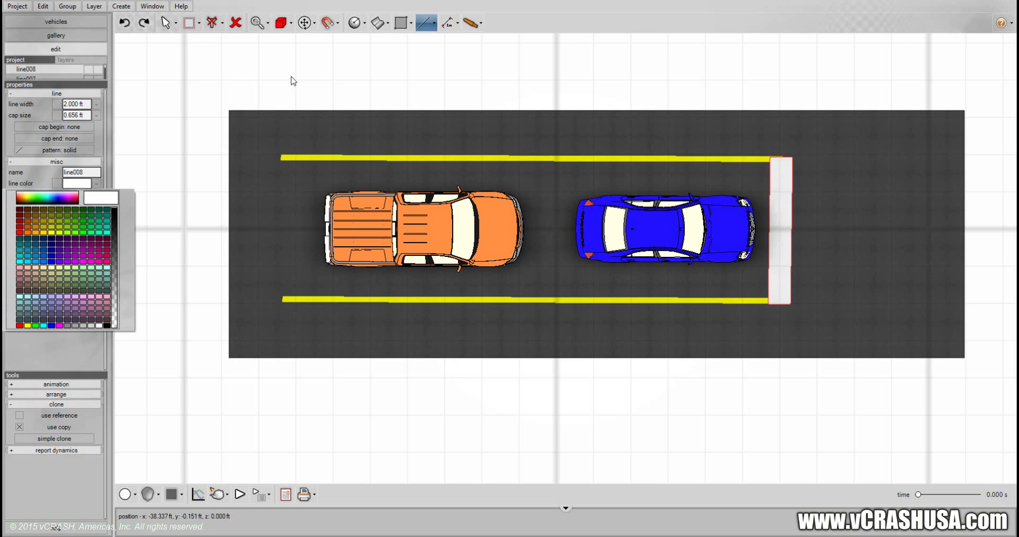
Straighten the white stop line by shifting its upper endpoint slightly so it runs vertically
left_click(176, 23)
left_click(223, 62)
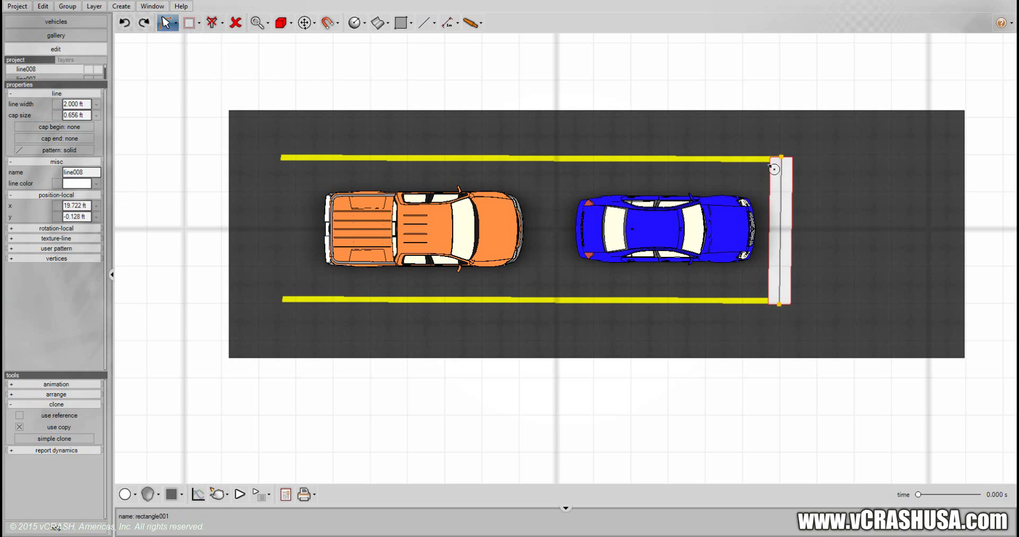
left_click_drag(781, 157, 778, 155)
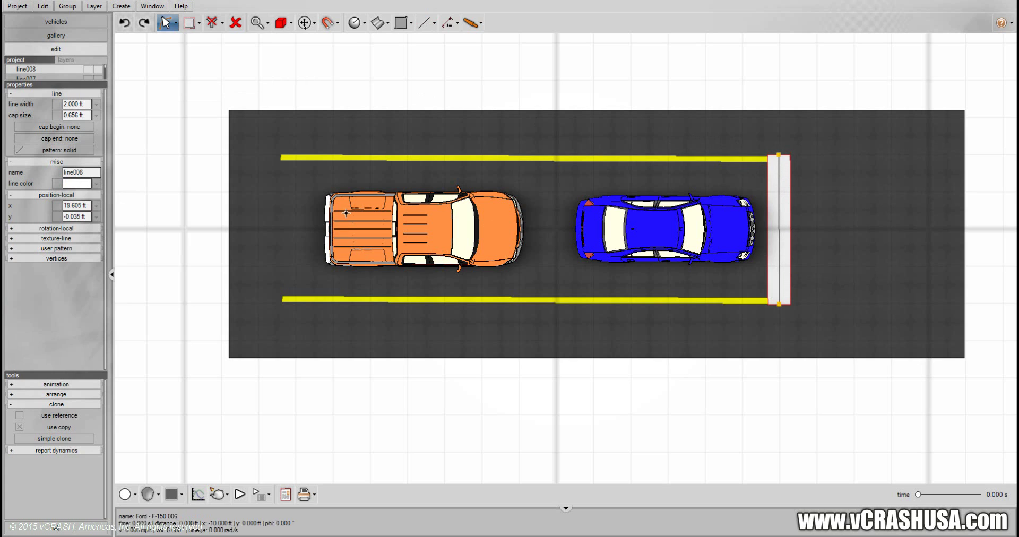
Freeze the two yellow lines, the white stop line and rectangle004
mouse_move(62, 106)
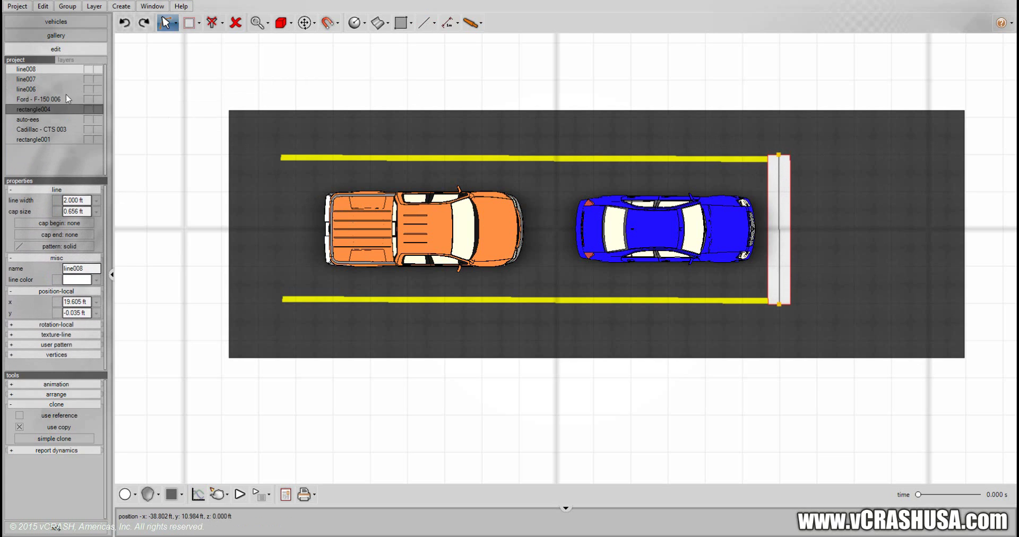
left_click(50, 79, "ctrl")
left_click(47, 89, "ctrl")
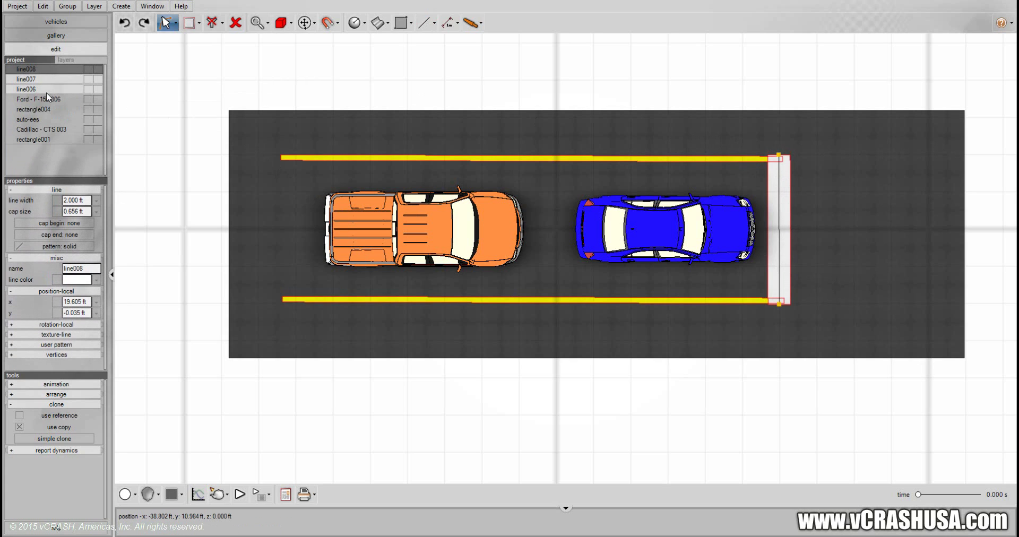
left_click(98, 89)
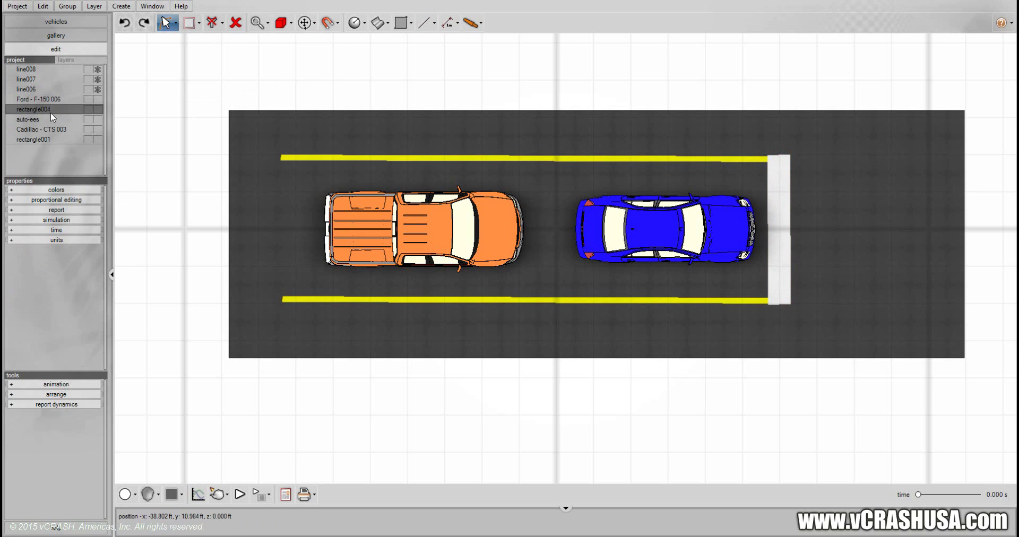
left_click(50, 109)
left_click(98, 111)
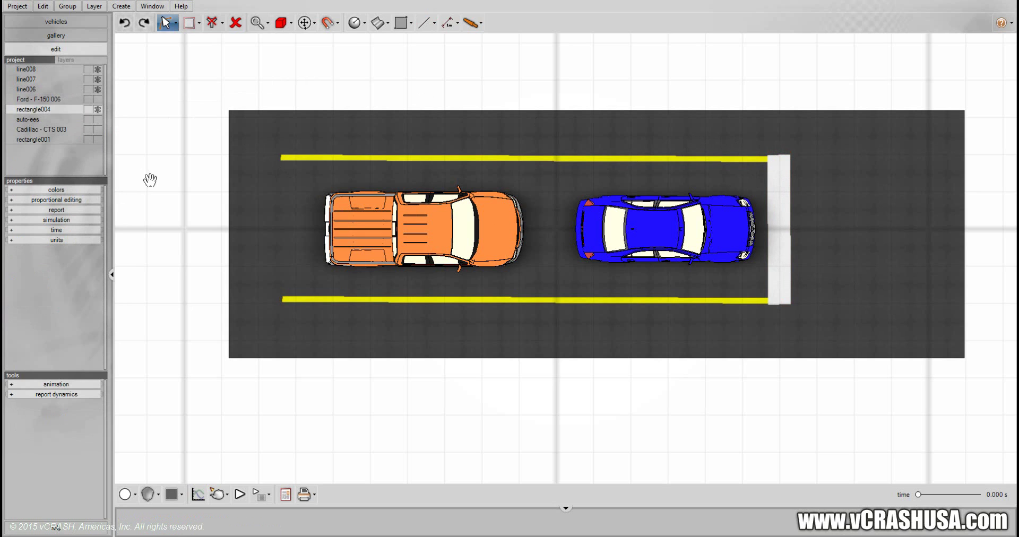
Set the Ford F-150's mass to 2267.96 kg in its mass properties
middle_click_drag(191, 227, 191, 268)
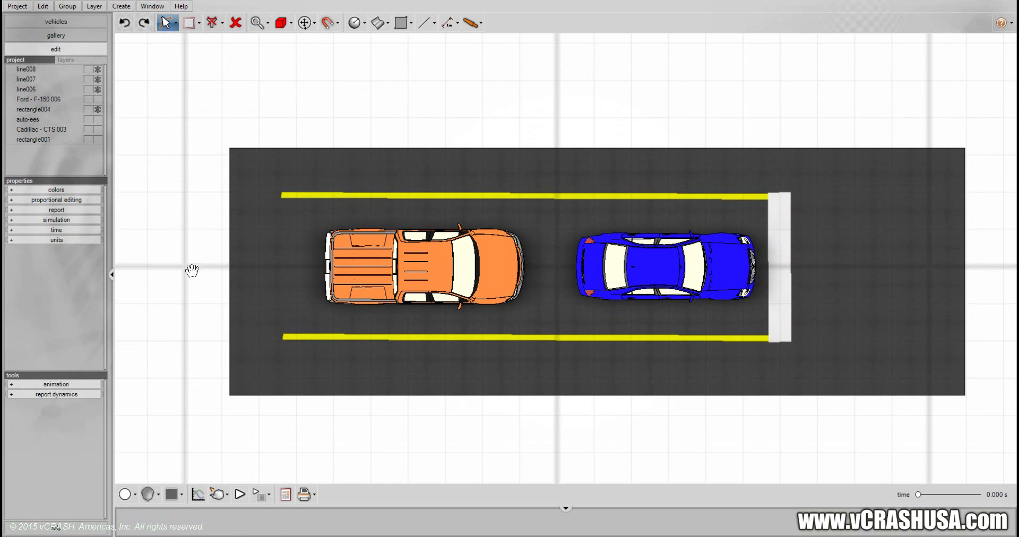
left_click(414, 276)
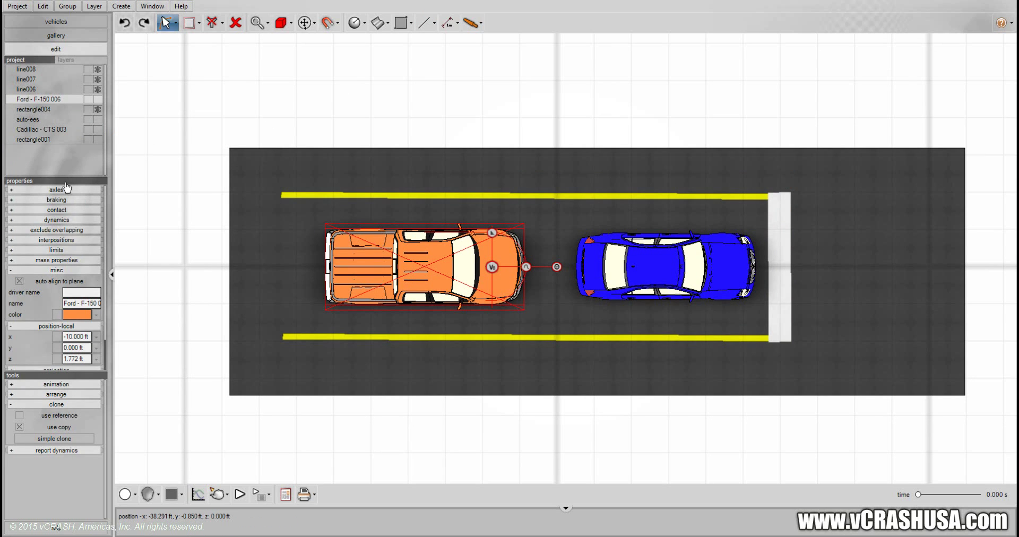
left_click_drag(66, 188, 60, 149)
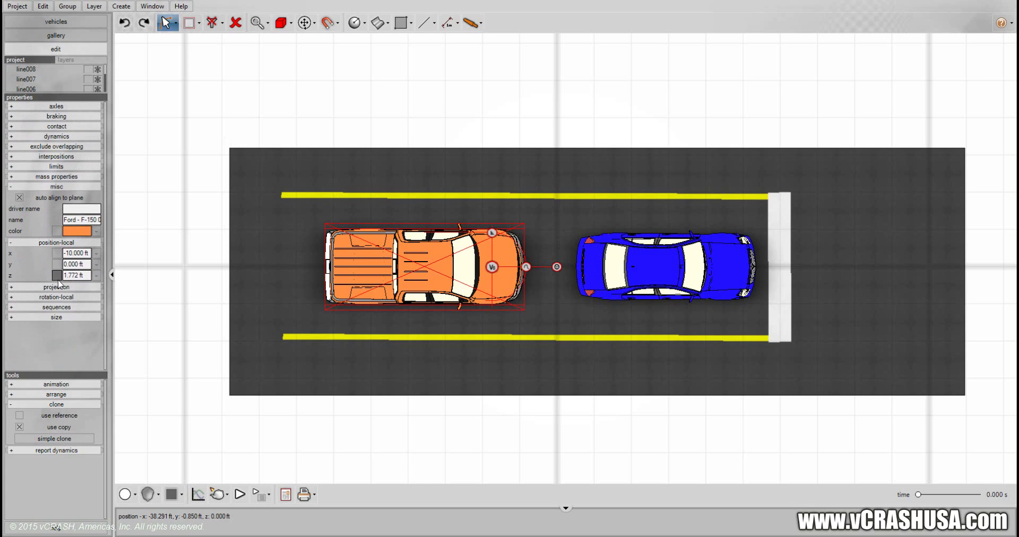
left_click(68, 177)
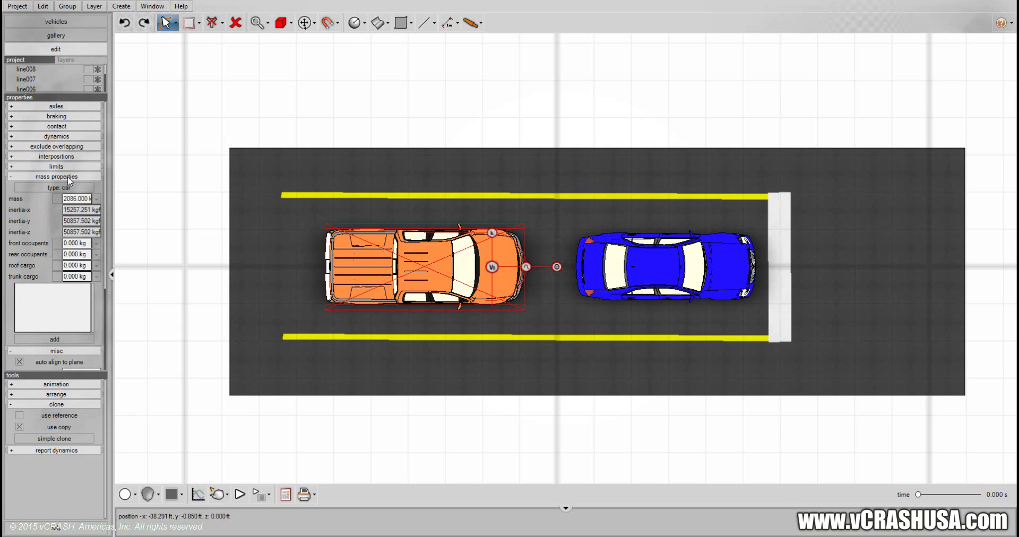
left_click(75, 201)
type("2267.96")
key("Return")
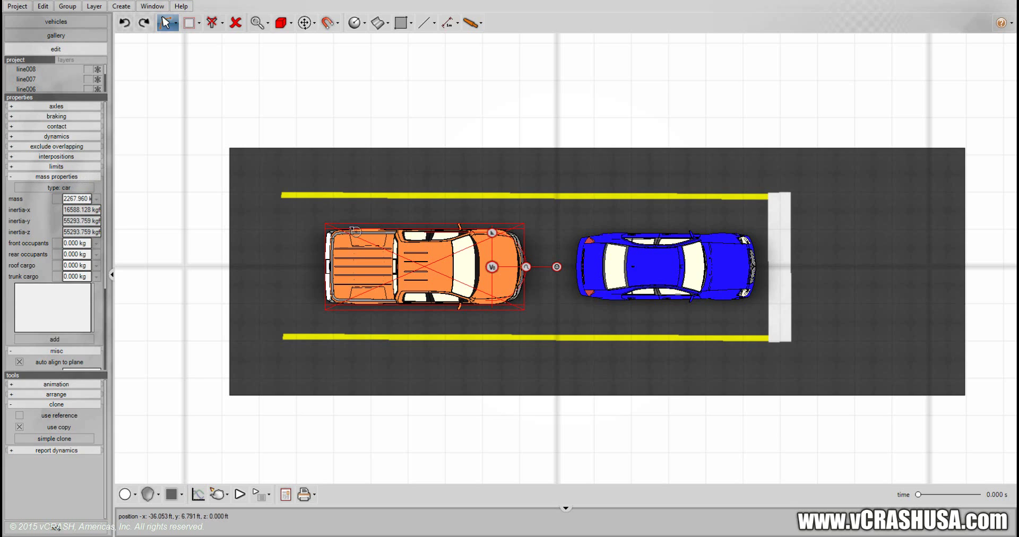
Set the Cadillac CTS's mass to 1360.77 kg
left_click(627, 269)
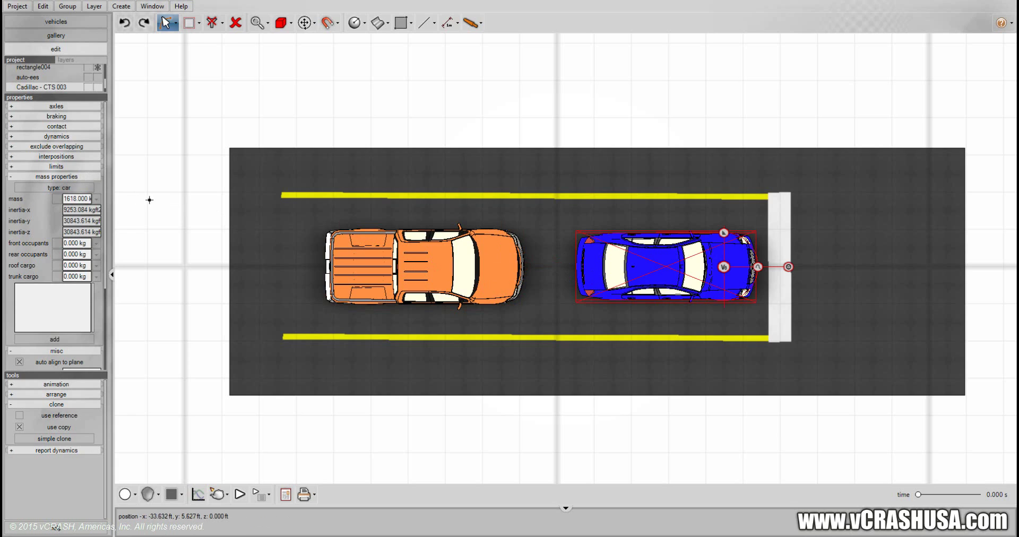
double_click(79, 197)
type("1360.77")
key("Return")
Set the Ford F-150's initial velocity to 5 mph
left_click(413, 258)
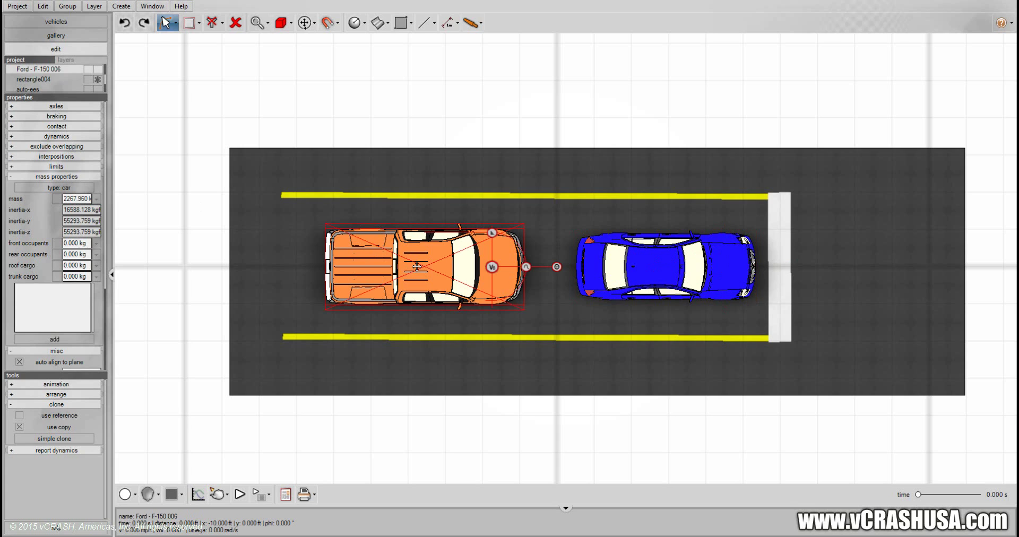
right_click(442, 291)
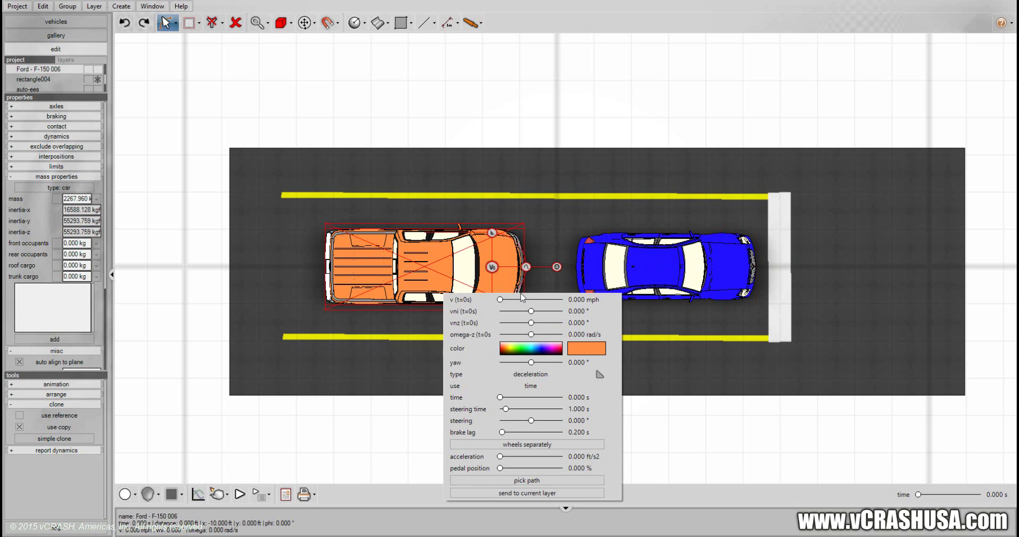
left_click(581, 303)
type("5")
key("Return")
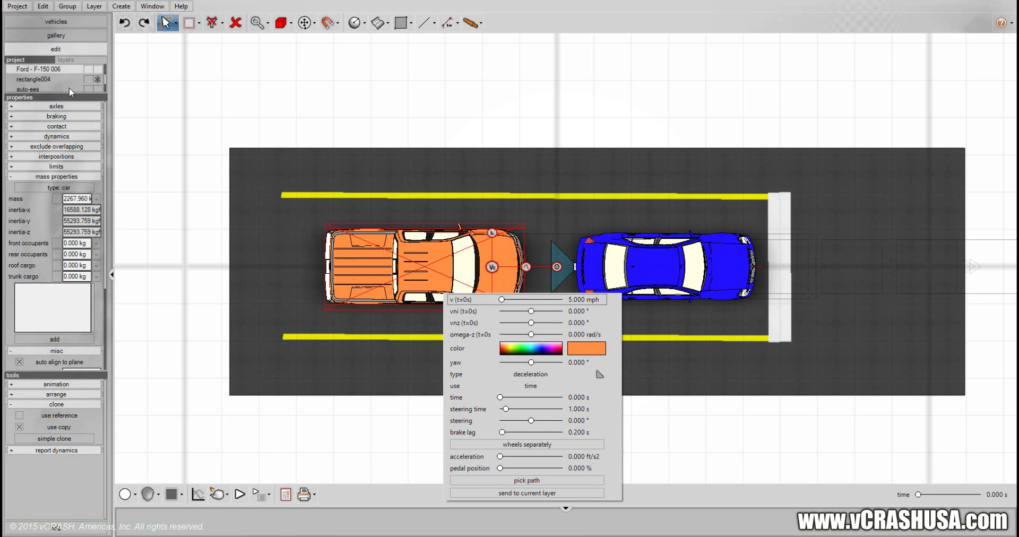
Set the default restitution of the auto-ees contact object to 0.3
left_click(35, 90)
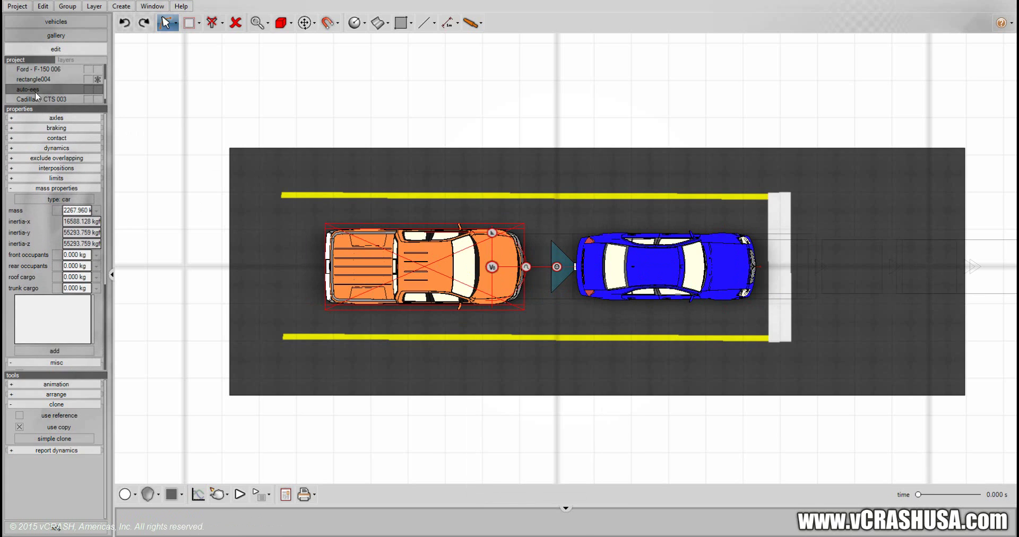
left_click_drag(40, 109, 43, 139)
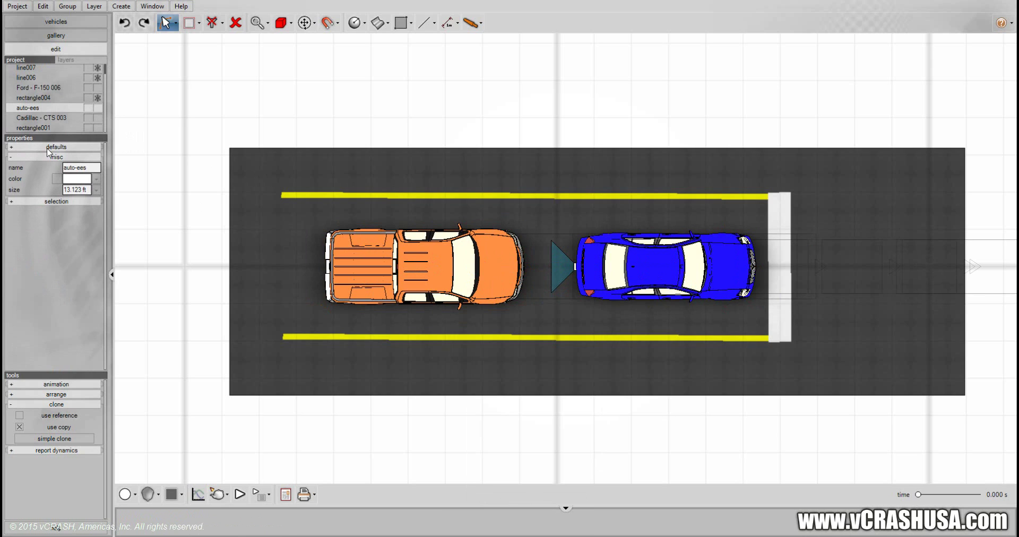
left_click(46, 148)
left_click_drag(52, 139, 54, 161)
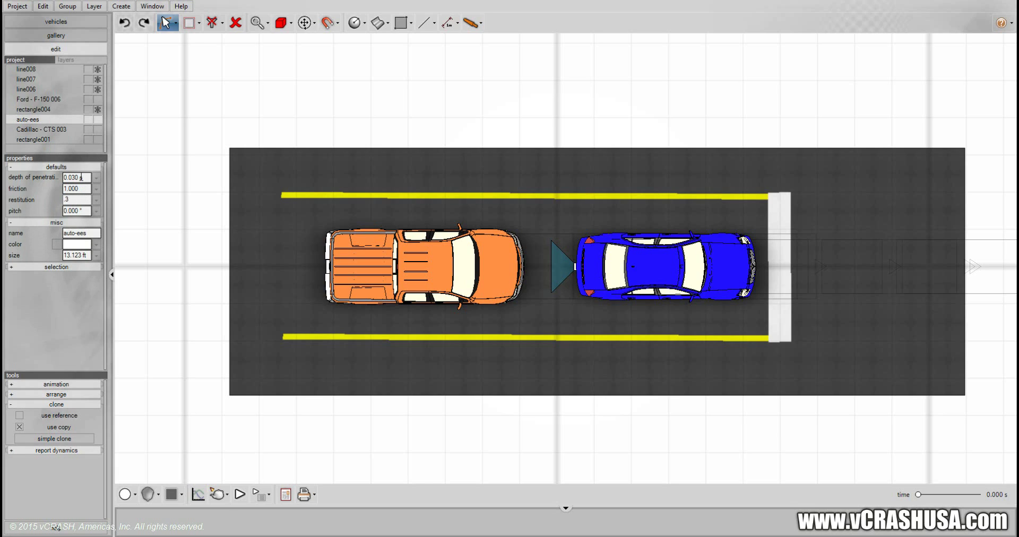
key("Return")
Render the scene in Texture mode and switch to the Perspective view
left_click(145, 492)
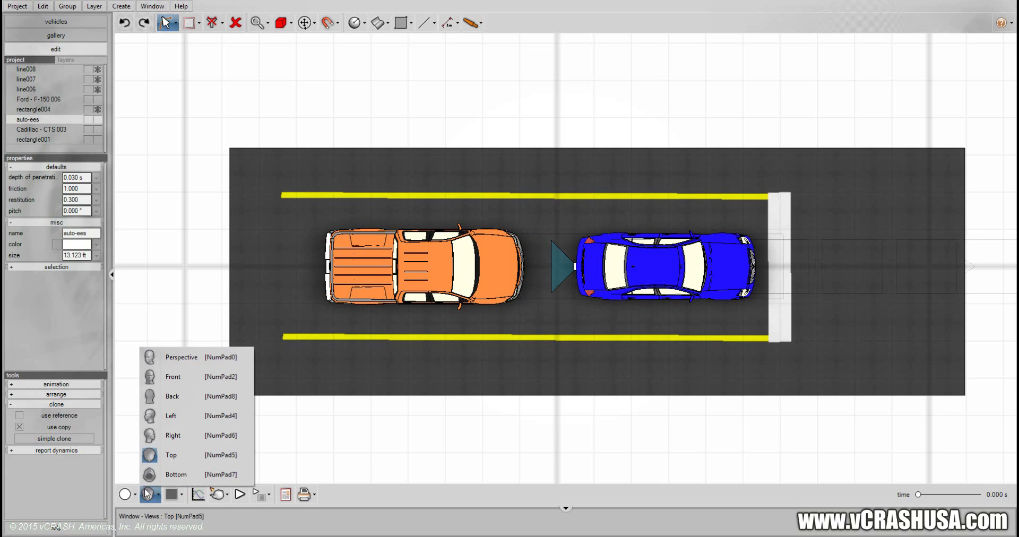
left_click(126, 494)
left_click(153, 454)
left_click(148, 493)
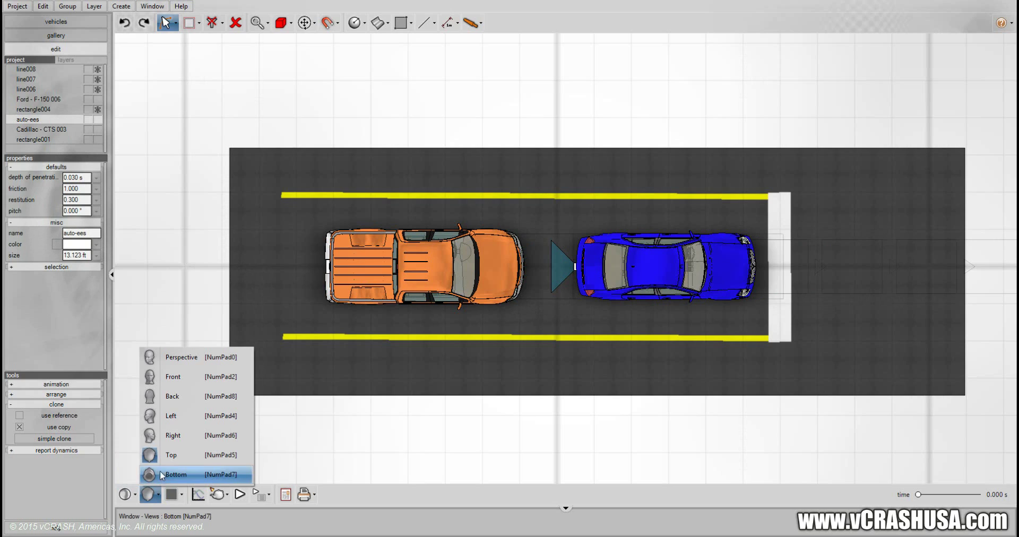
left_click(171, 364)
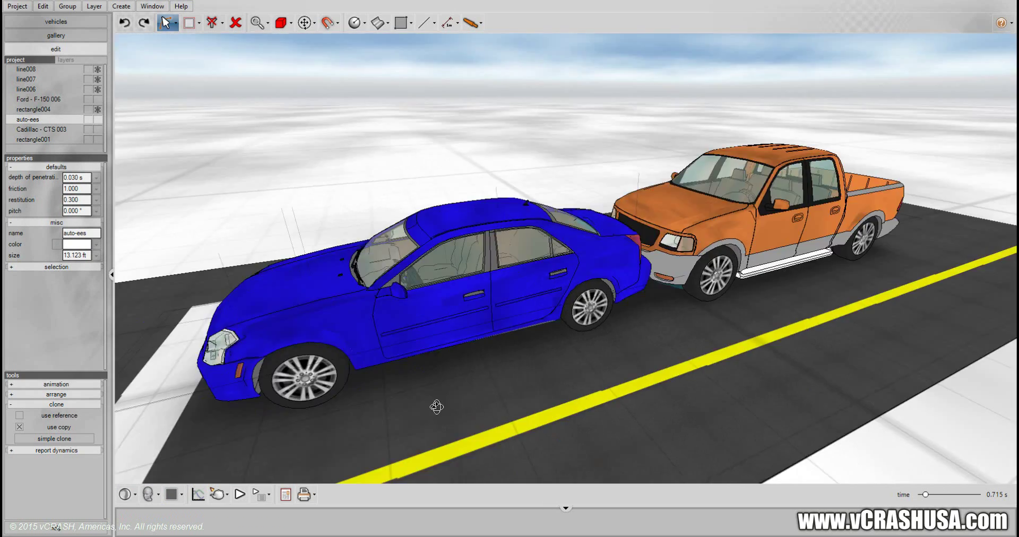
Play the simulation and watch the truck strike the sedan from an elevated side angle
left_click_drag(437, 406, 318, 382)
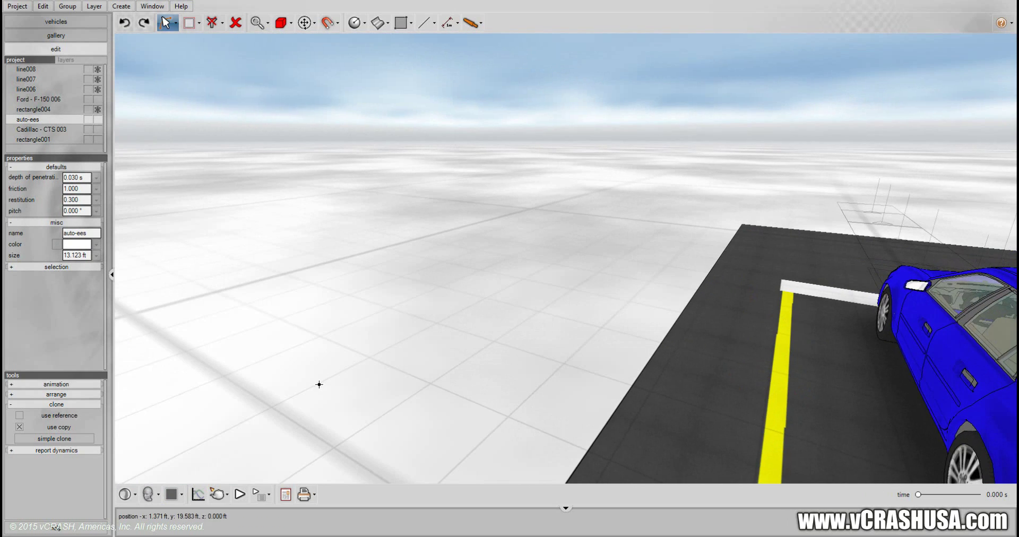
left_click(318, 382)
left_click_drag(271, 257, 211, 470)
left_click(240, 494)
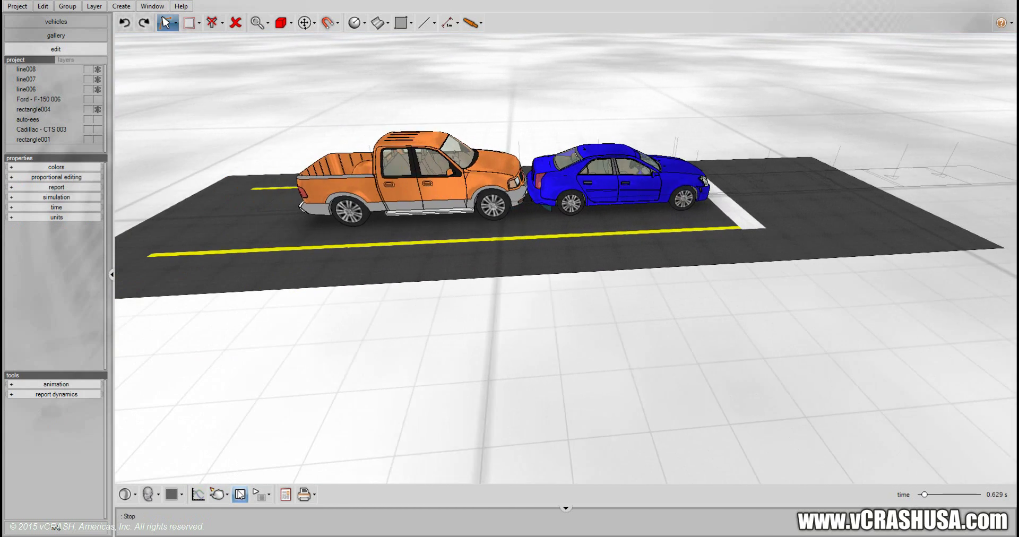
left_click_drag(612, 338, 406, 438)
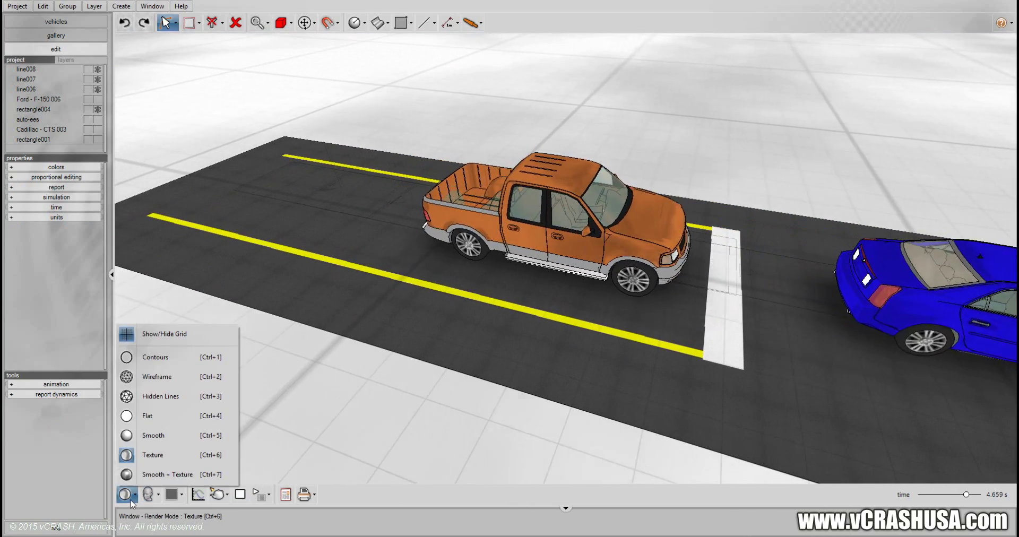
Change the render mode to Smooth + Texture and frame the two vehicles from the side
left_click(125, 495)
left_click(205, 453)
left_click_drag(467, 218, 346, 475)
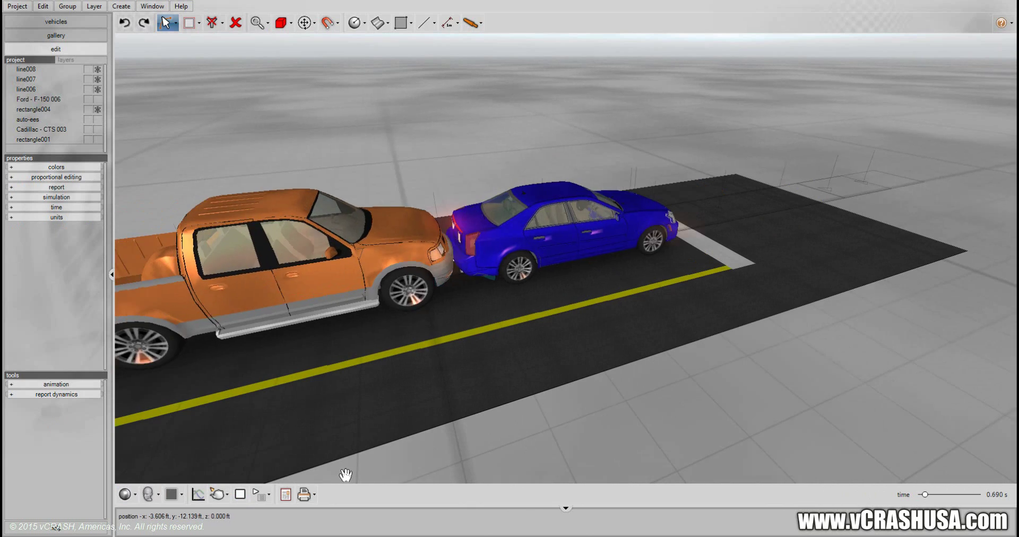
Replay the collision and examine the bumper contact from a low, close side angle
left_click(261, 495)
left_click(280, 440)
left_click_drag(530, 420, 402, 357)
left_click(261, 494)
left_click(238, 498)
scroll(403, 358, "up", 2)
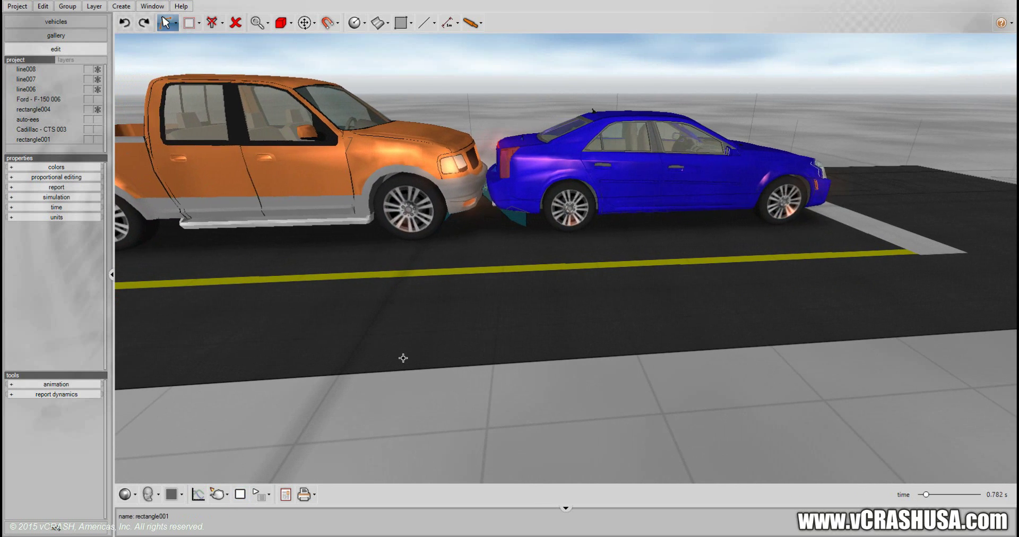
Switch to the Right view and frame both vehicles to watch the collision
left_click(158, 495)
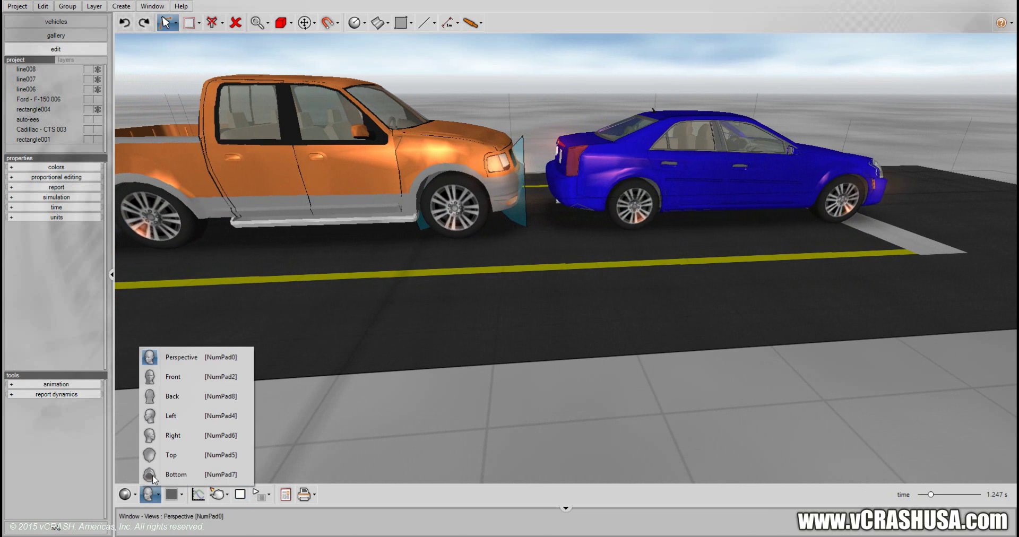
left_click(169, 434)
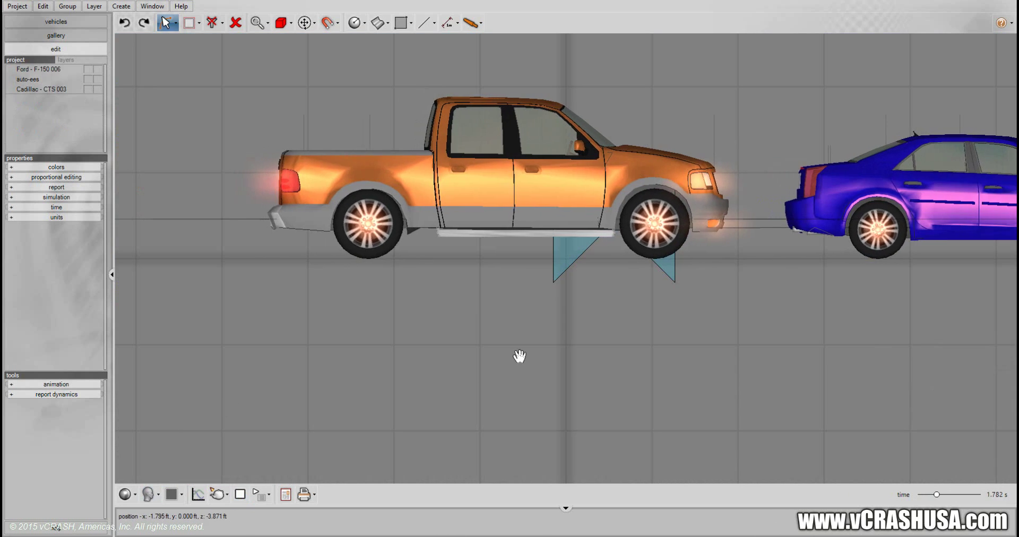
middle_click_drag(457, 364, 584, 455)
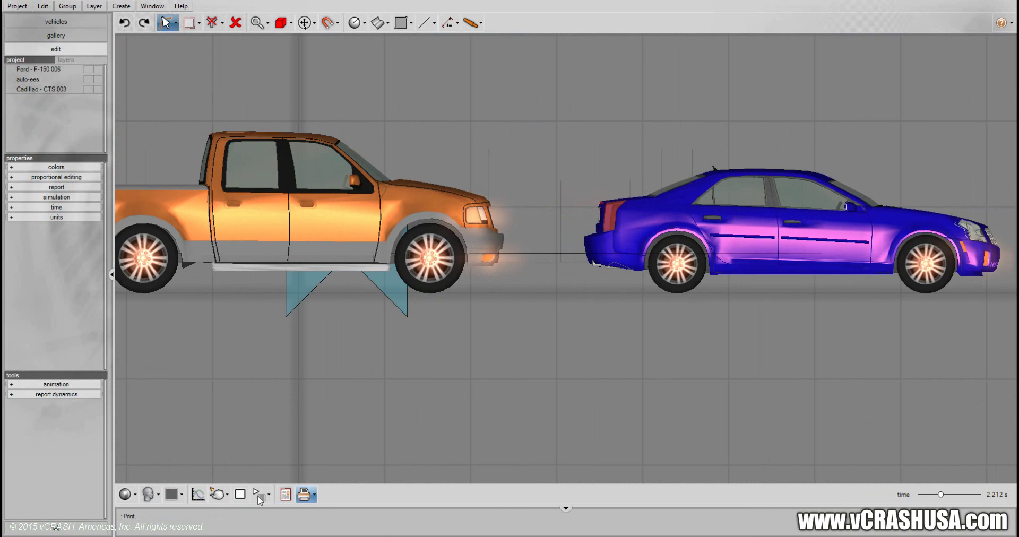
left_click(241, 495)
middle_click_drag(315, 423, 486, 412)
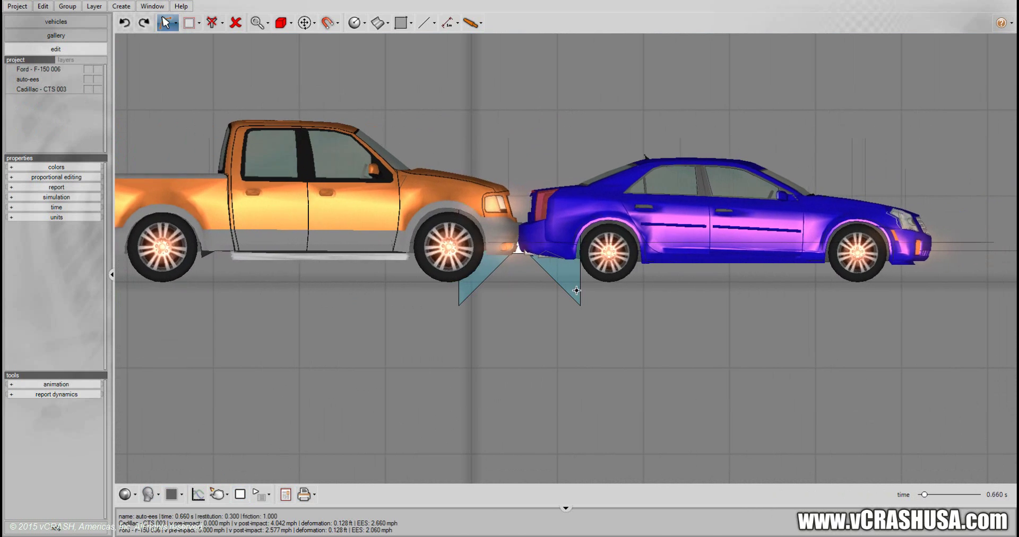
Replay the impact and examine the contact between the truck's front bumper and the sedan's rear bumper up close
scroll(533, 380, "up", 5)
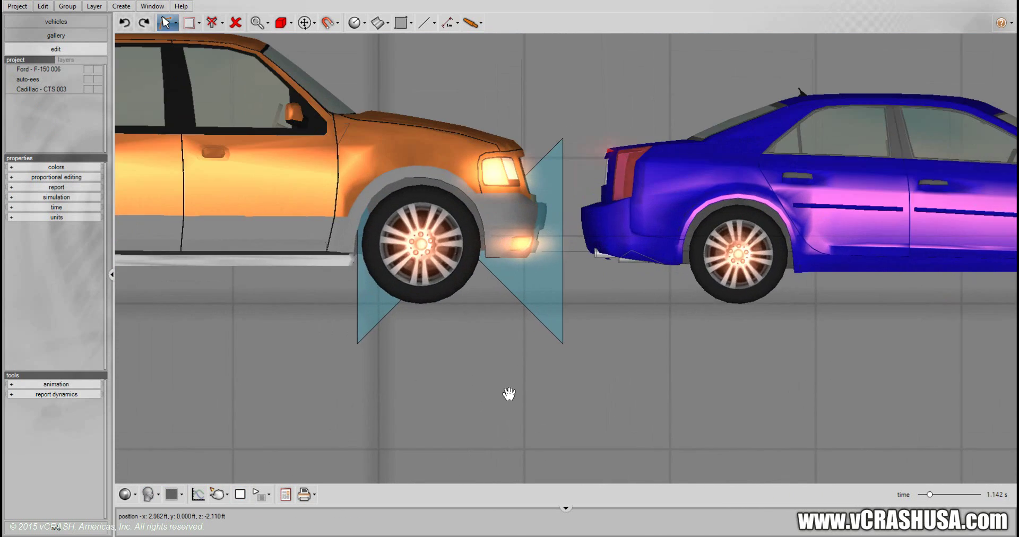
scroll(526, 382, "up", 3)
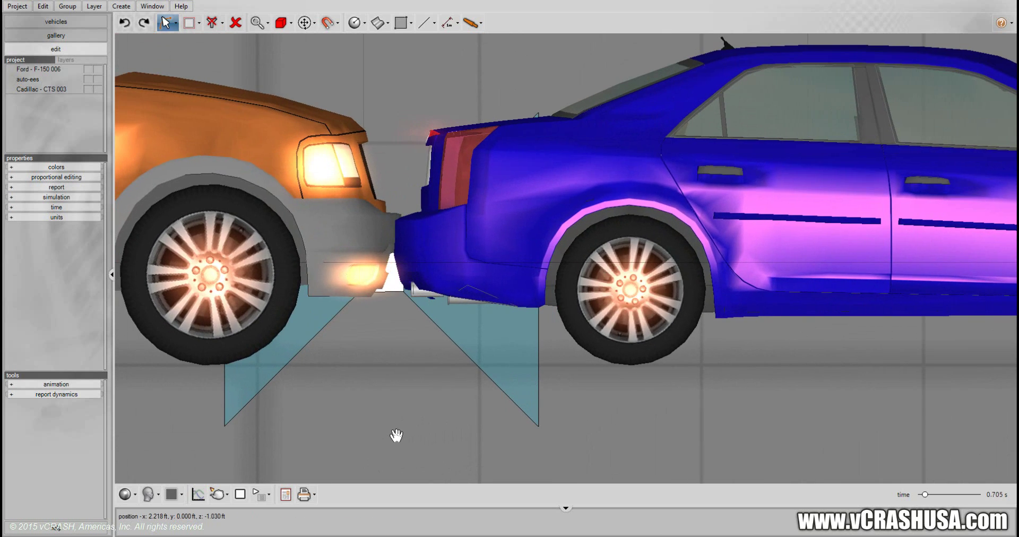
left_click(241, 495)
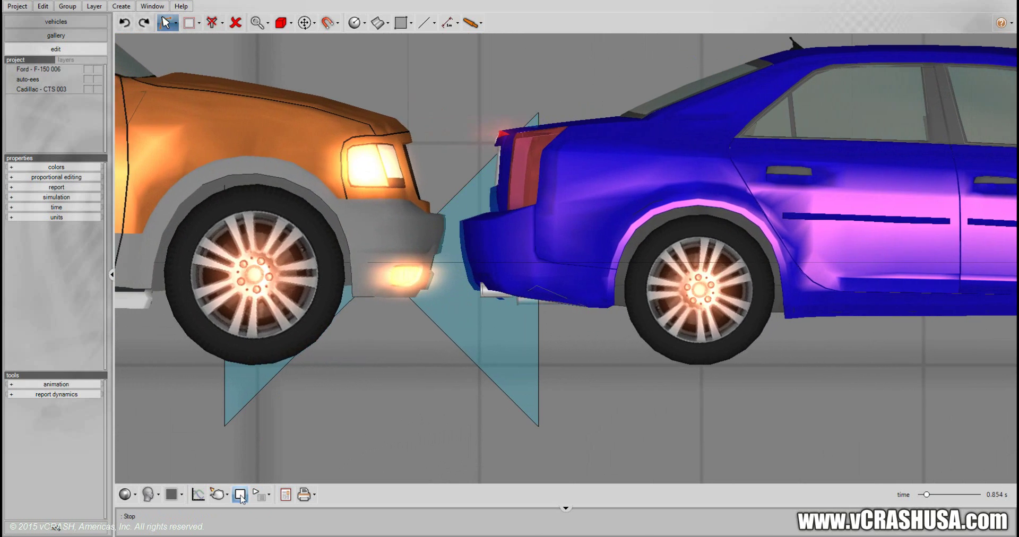
left_click(260, 492)
left_click(261, 479)
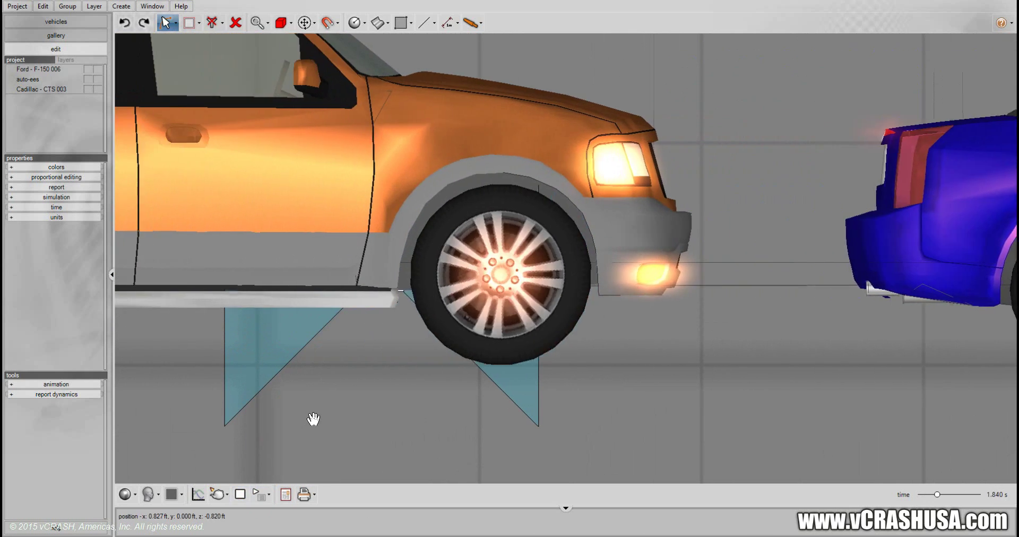
scroll(384, 399, "down", 5)
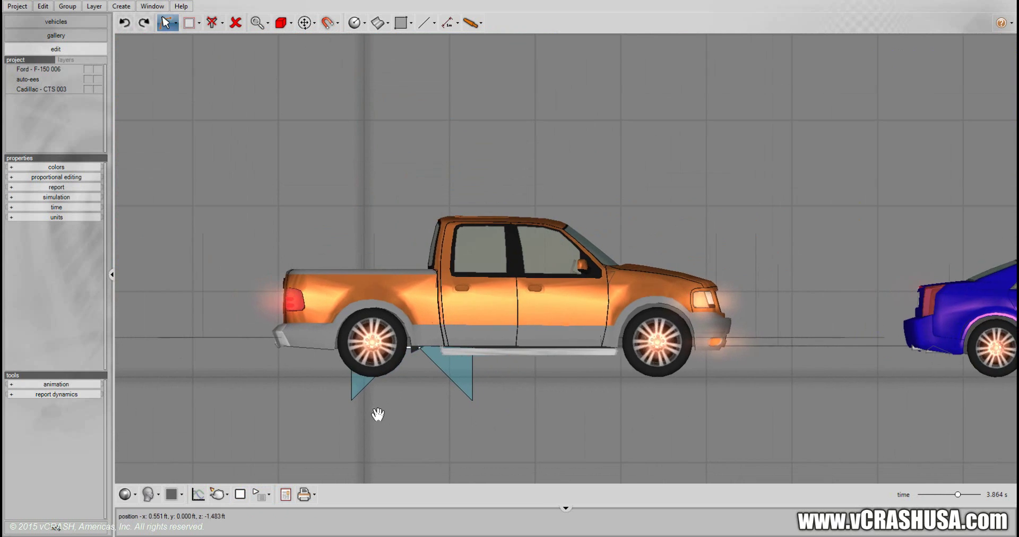
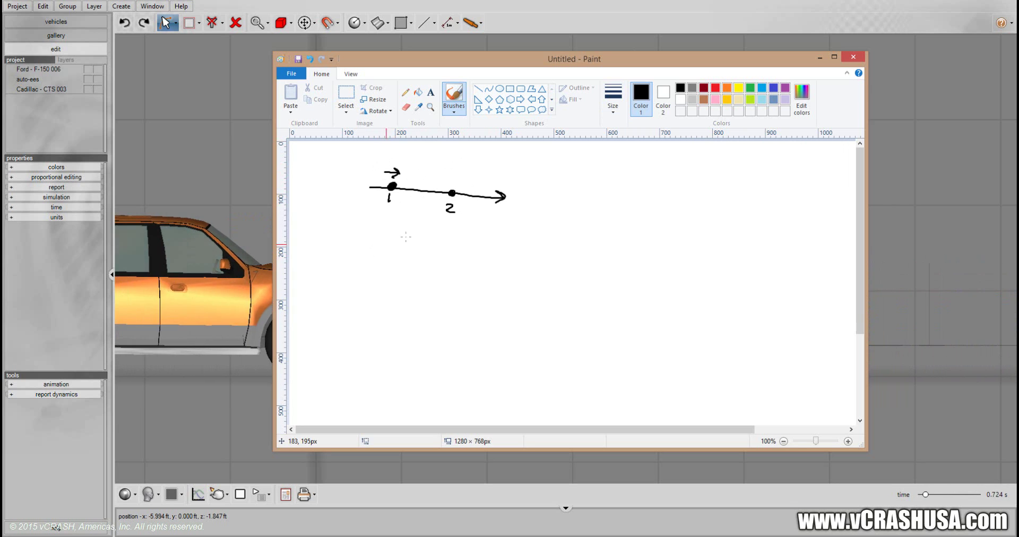
In Paint, draw a short and a longer right-pointing arrow below the axis sketch and start an equation with "ΔU1 ="
mouse_move(441, 234)
left_mouse_down()
mouse_move(476, 242)
mouse_move(432, 233)
left_mouse_up()
left_click_drag(428, 229, 429, 236)
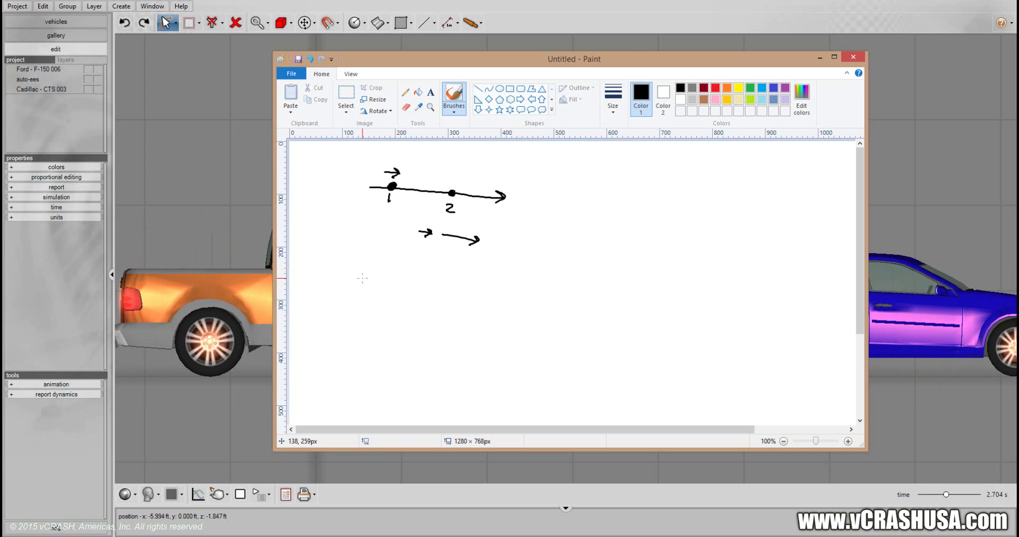
mouse_move(367, 272)
left_mouse_down()
mouse_move(389, 275)
mouse_move(395, 289)
mouse_move(426, 279)
left_mouse_up()
left_click_drag(414, 285, 426, 284)
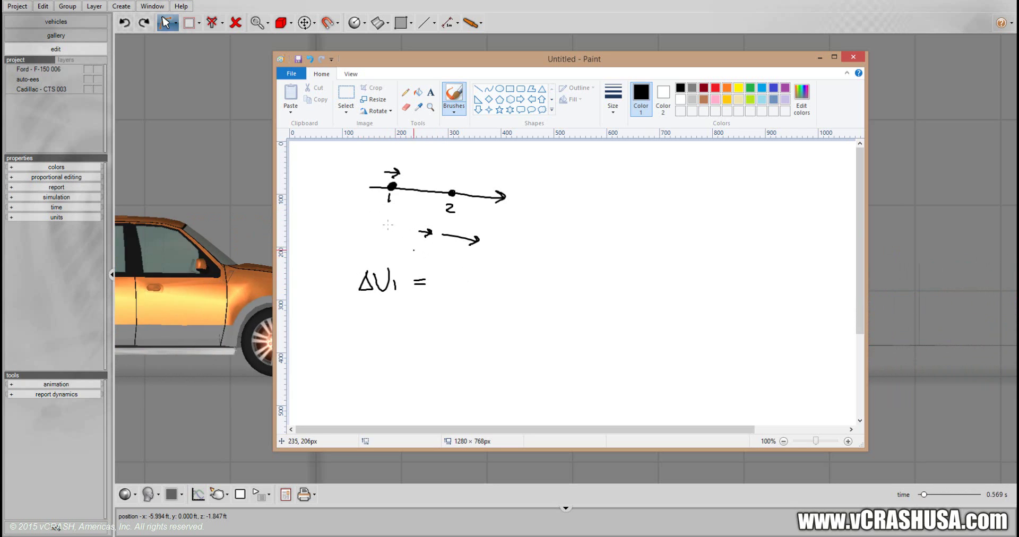
Draw a left-pointing arrow beside point 1 and a right-pointing arrow beside point 2, and label the axis x̂
left_click_drag(375, 197, 356, 197)
left_click_drag(362, 192, 365, 200)
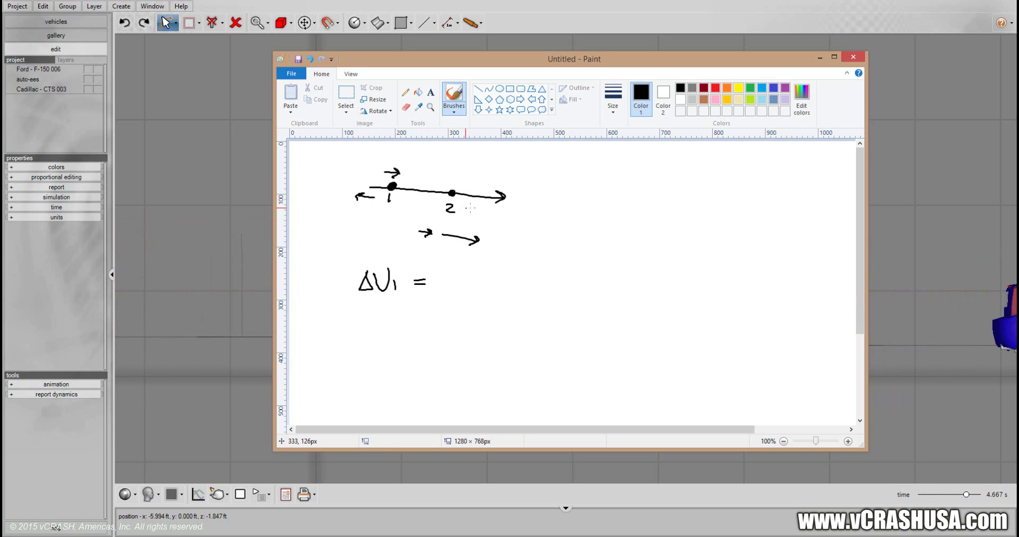
mouse_move(510, 193)
left_mouse_down()
mouse_move(520, 202)
mouse_move(509, 202)
mouse_move(519, 187)
left_mouse_up()
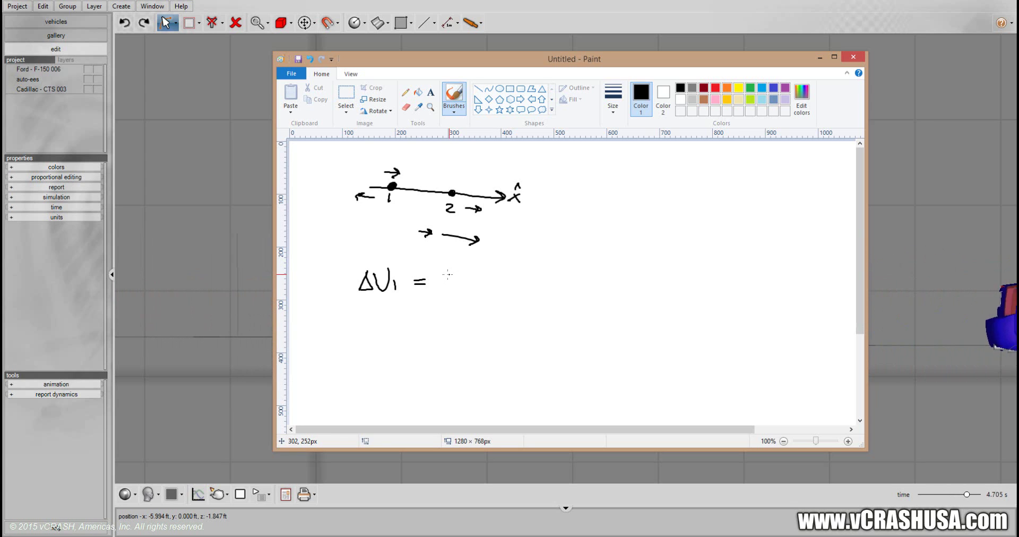
Complete the ΔU1 equation with −Urel,i (1 + ε) divided by 1 + m1/m2
left_click_drag(475, 271, 517, 280)
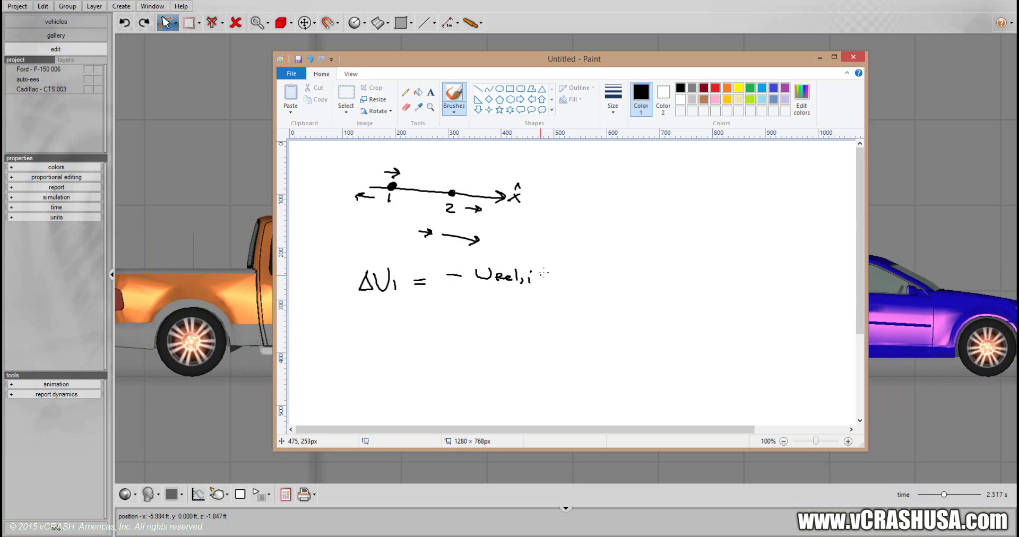
left_click_drag(550, 269, 554, 279)
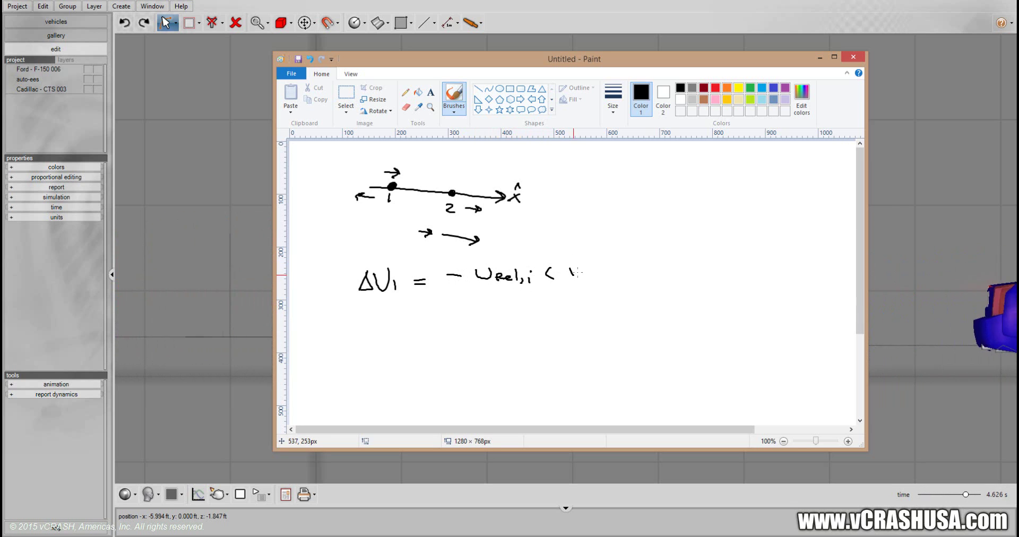
left_click_drag(617, 263, 617, 280)
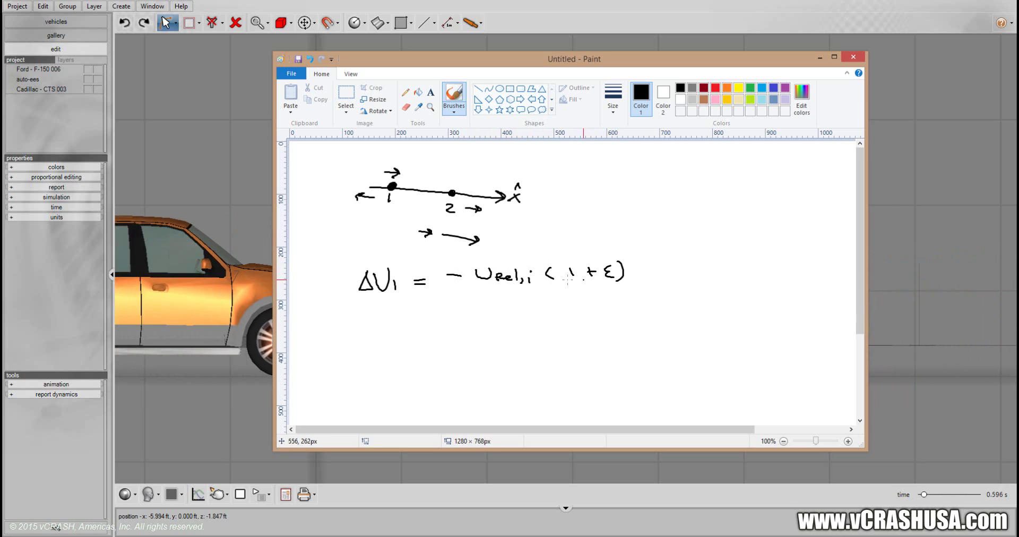
left_click_drag(483, 289, 600, 292)
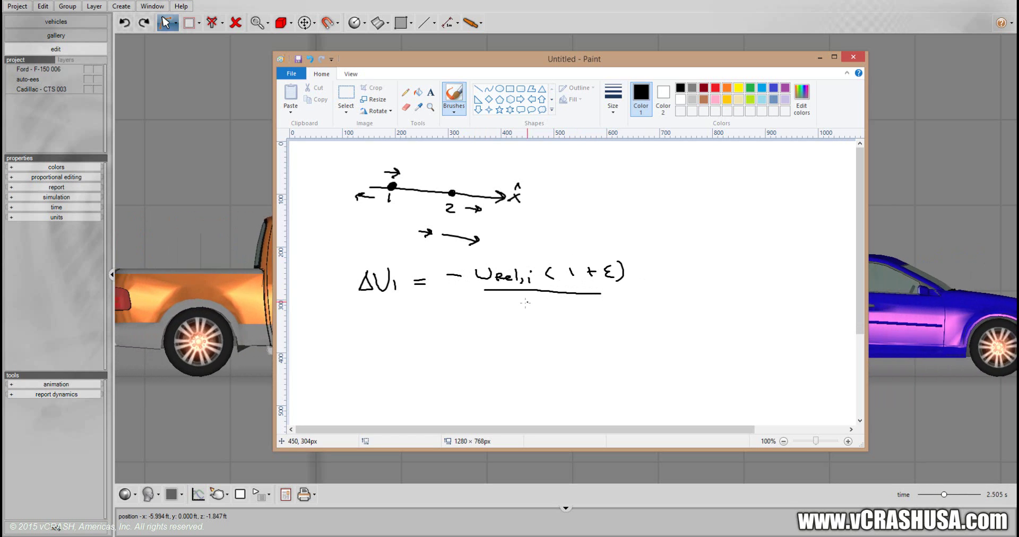
left_click_drag(511, 300, 529, 311)
left_click_drag(524, 304, 532, 303)
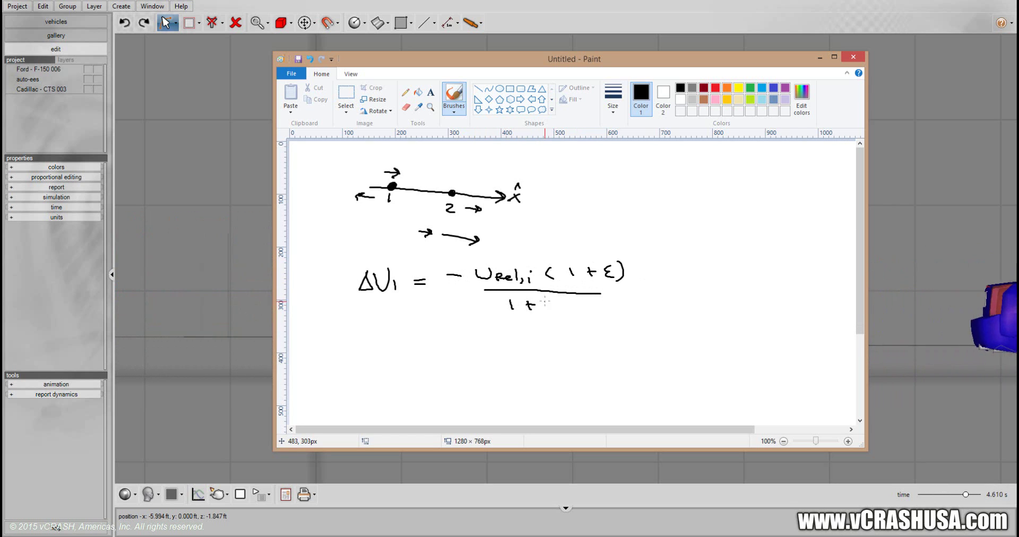
left_click_drag(579, 310, 604, 315)
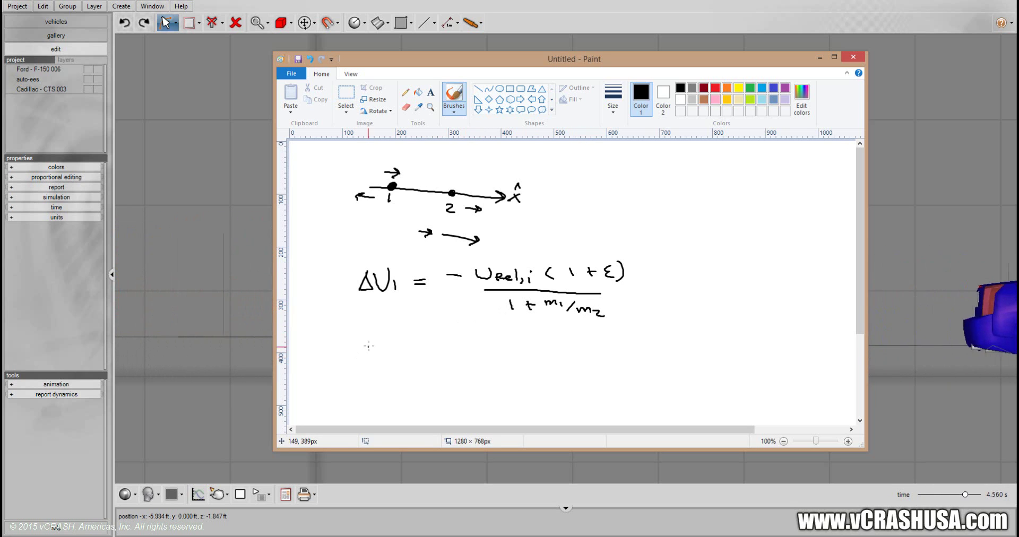
Write a second equation below it: ΔU2 = Urel,i (1 + ε) divided by 1 + m2/m1
mouse_move(378, 344)
left_mouse_down()
mouse_move(399, 347)
mouse_move(395, 365)
mouse_move(419, 362)
mouse_move(466, 338)
mouse_move(470, 353)
mouse_move(530, 357)
left_mouse_up()
left_click_drag(526, 350, 557, 363)
mouse_move(462, 365)
left_mouse_down()
mouse_move(545, 373)
mouse_move(490, 384)
mouse_move(563, 397)
left_mouse_up()
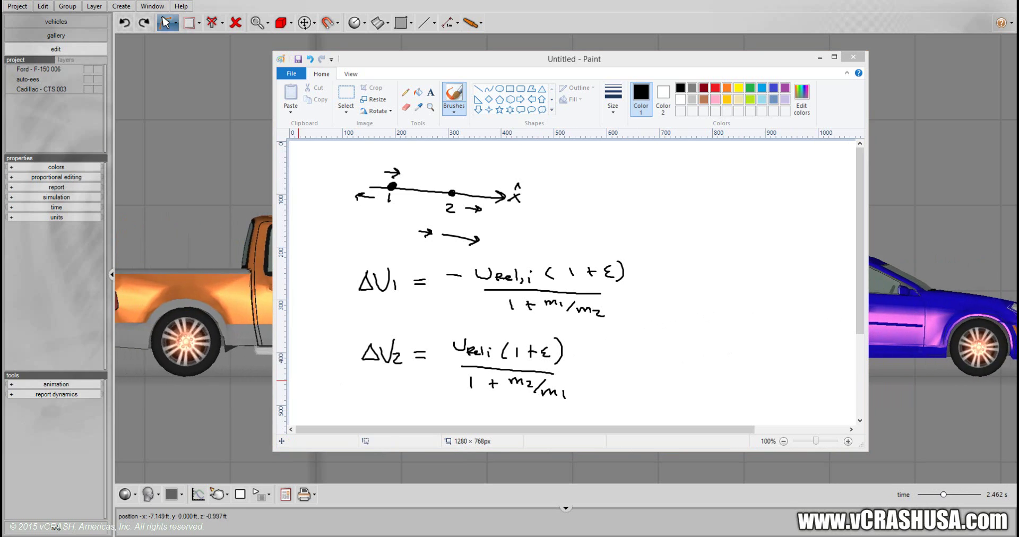
Switch to the WolframAlpha browser window and arrange it beside Paint so the equations stay readable
key("alt+Tab")
left_click_drag(375, 99, 267, 59)
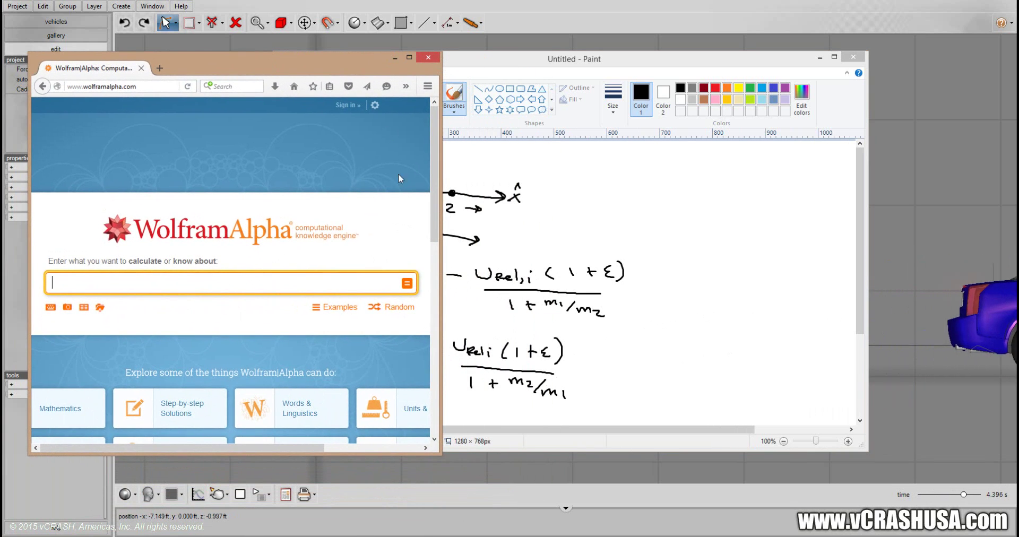
left_click_drag(521, 62, 630, 51)
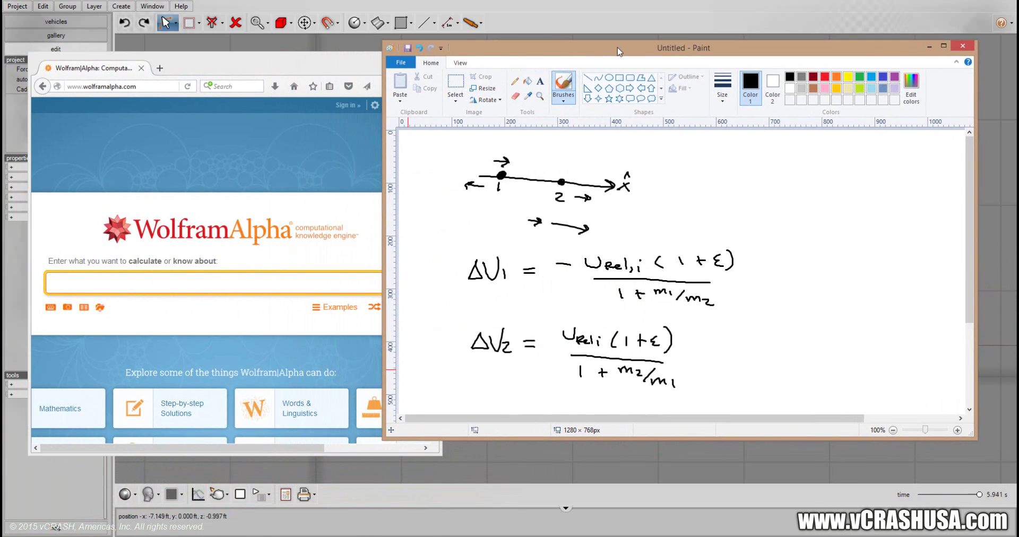
Evaluate 5*(1+0.3)/(1+3/5) in WolframAlpha for the second vehicle's delta-V
left_click(306, 74)
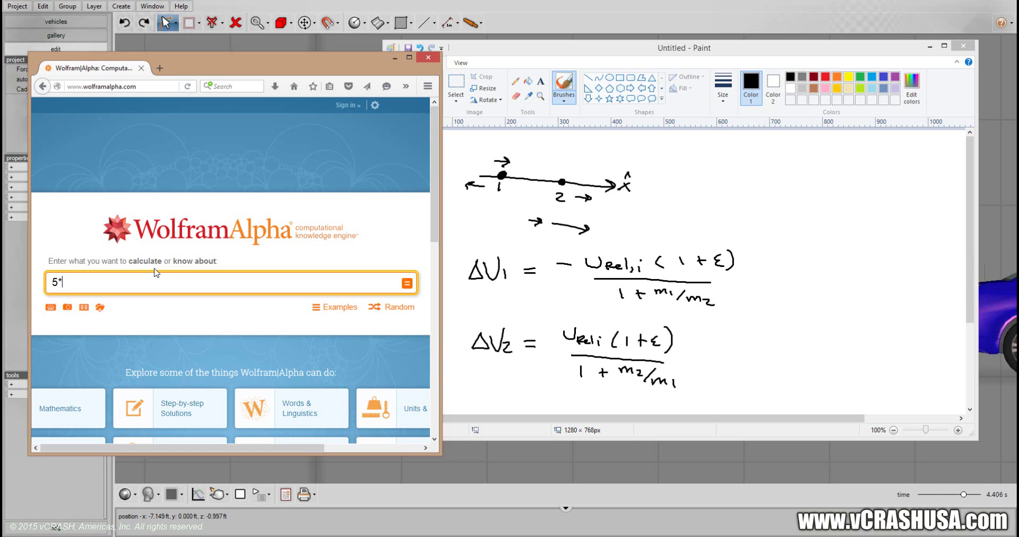
type("(1+")
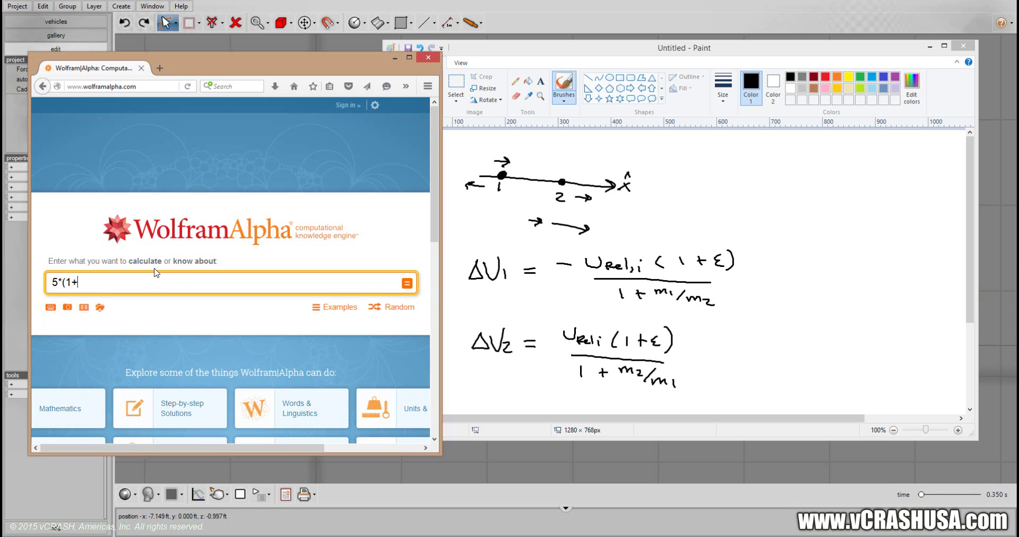
type("0.3)/(1")
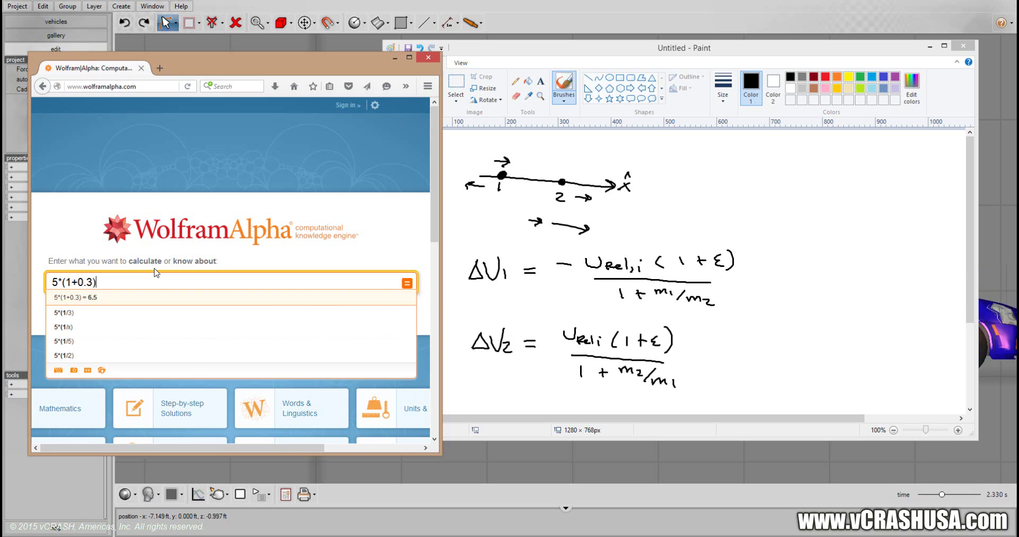
type("+3/4")
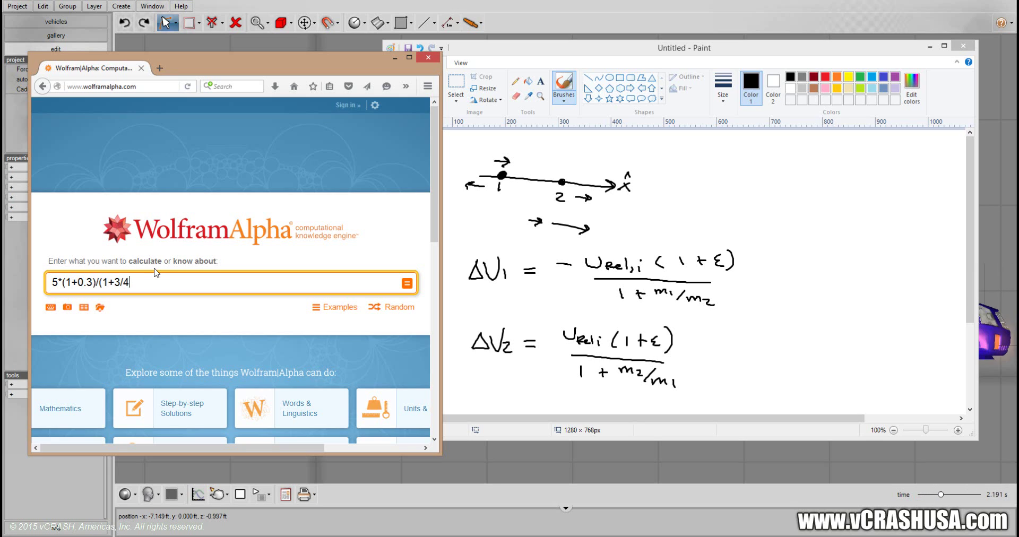
key("BackSpace")
type("5)")
key("Return")
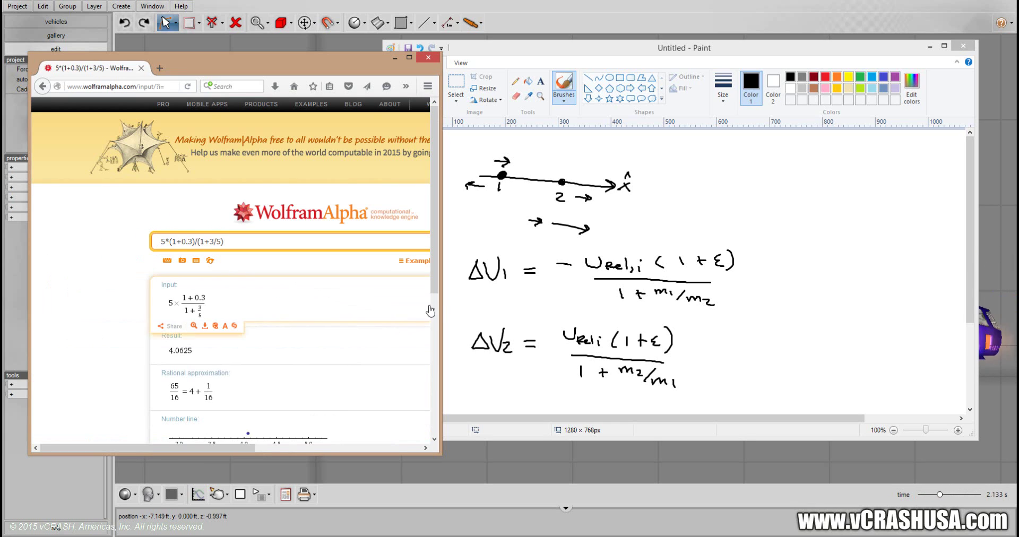
In Paint, write "= 4.0625 mph = V2f" after the ΔU2 equation
left_click(690, 354)
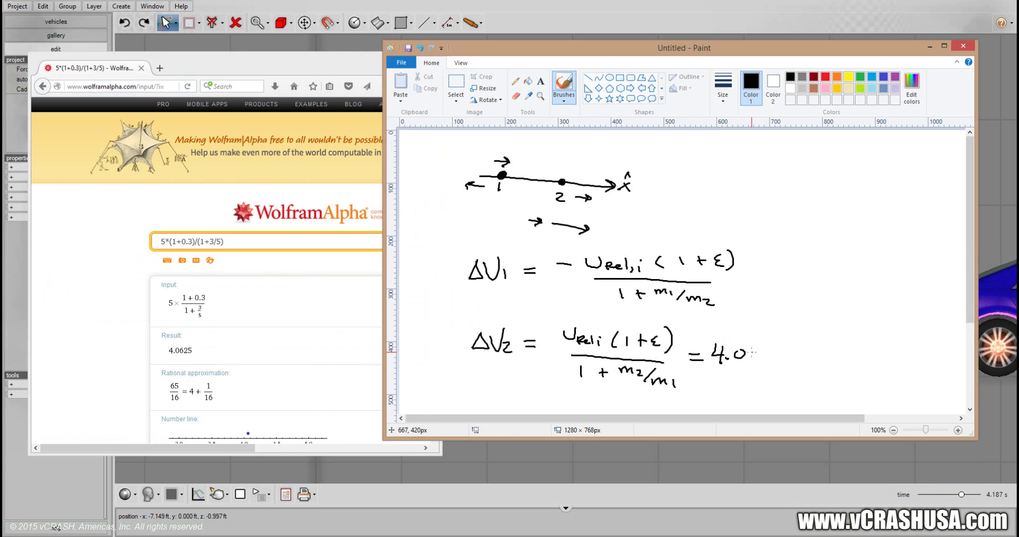
left_click_drag(754, 360, 753, 354)
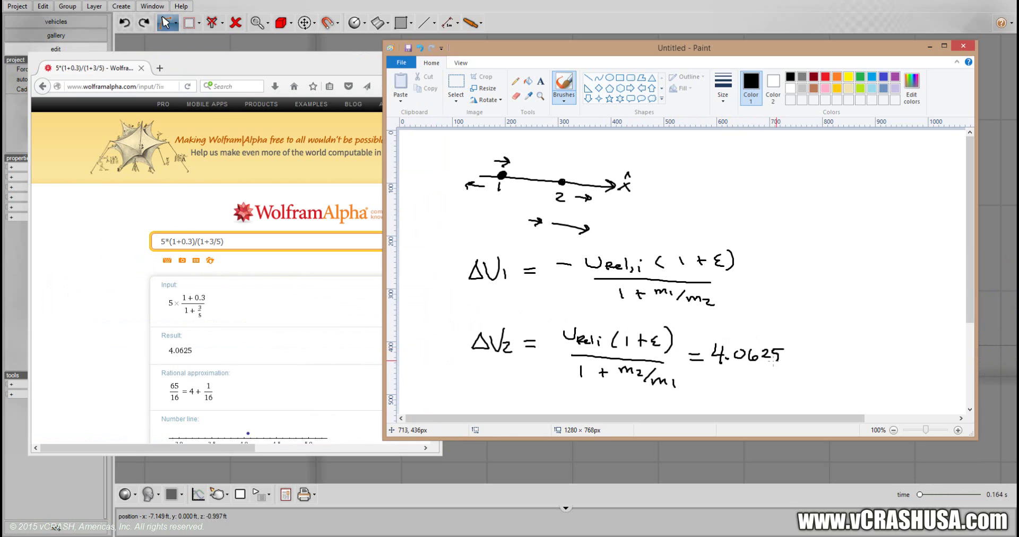
mouse_move(793, 355)
left_mouse_down()
mouse_move(815, 348)
mouse_move(818, 359)
mouse_move(852, 352)
mouse_move(829, 356)
mouse_move(865, 370)
left_mouse_up()
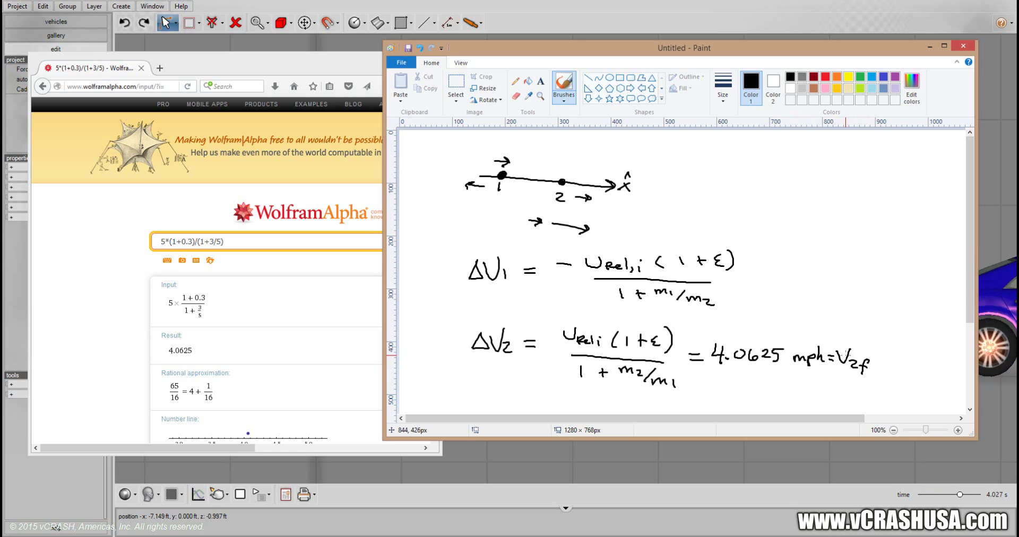
Change the WolframAlpha expression to -5*(1+0.3)/(1+5/3) and evaluate it
left_click(160, 245)
type("-")
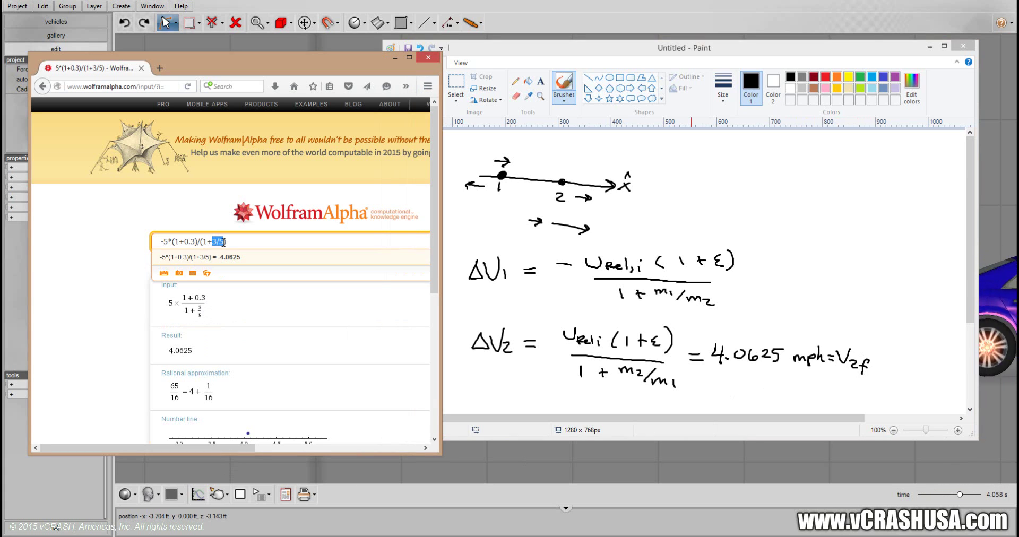
left_click(223, 242)
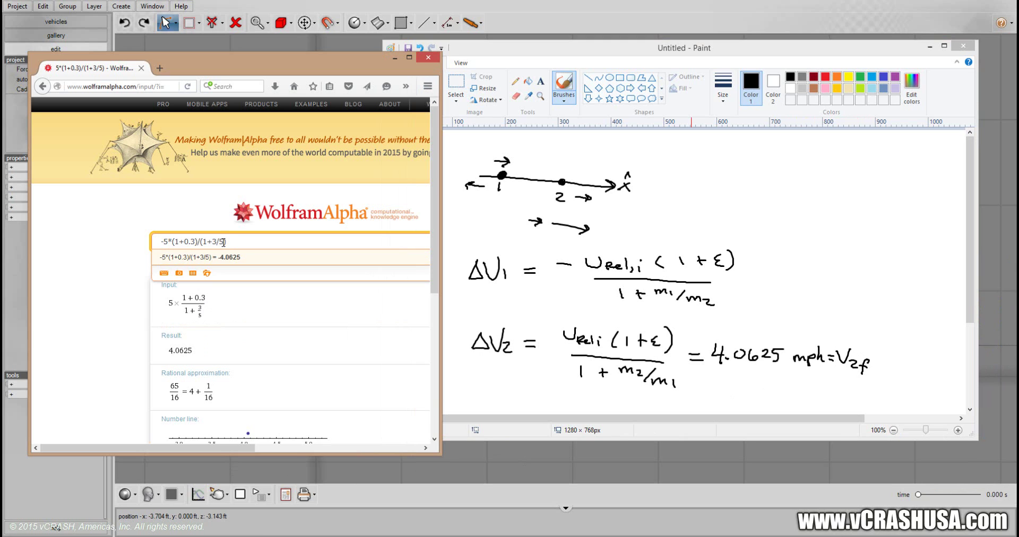
type("5/3")
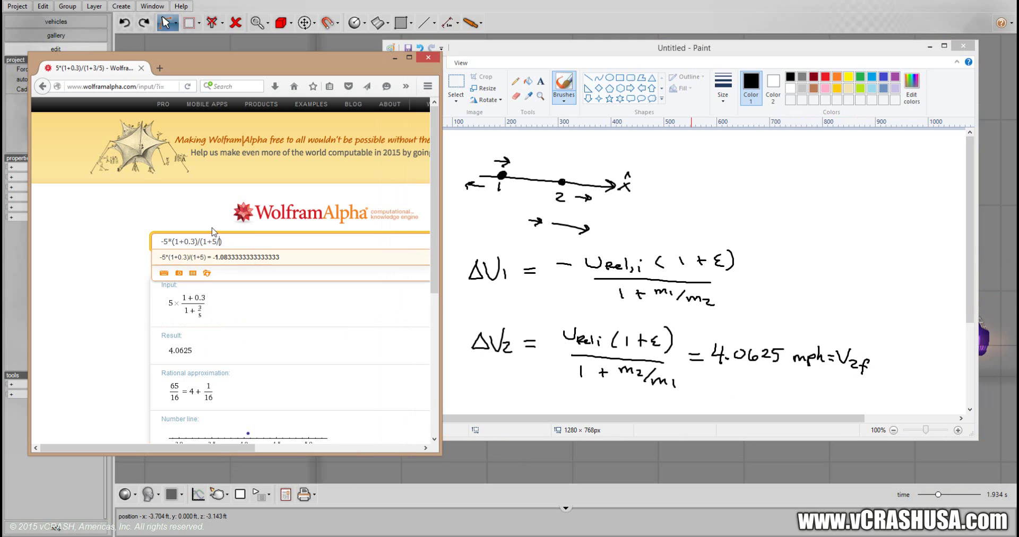
key("Return")
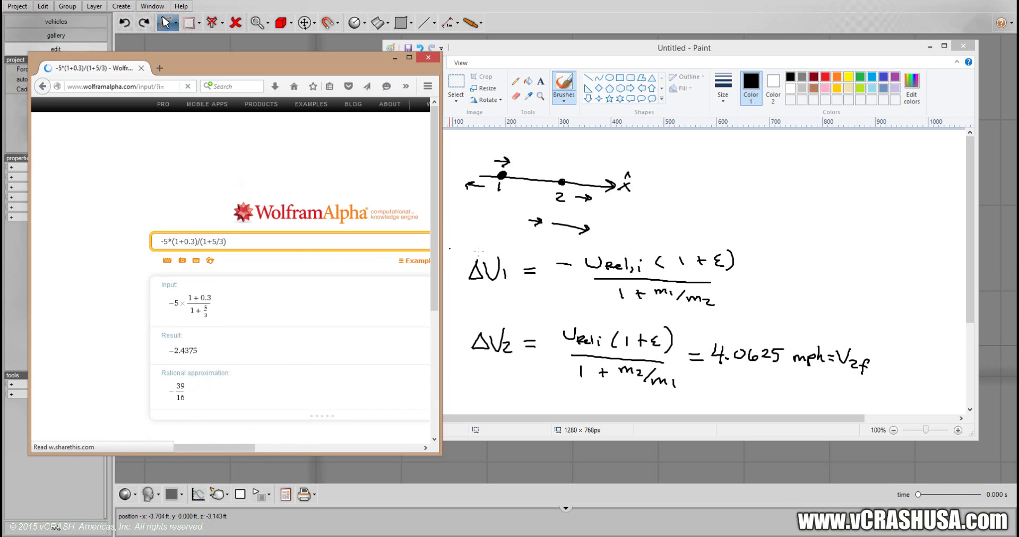
In Paint, write "= −2.4375 mph" after the ΔU1 equation
left_click_drag(741, 280, 749, 279)
left_click_drag(741, 285, 779, 287)
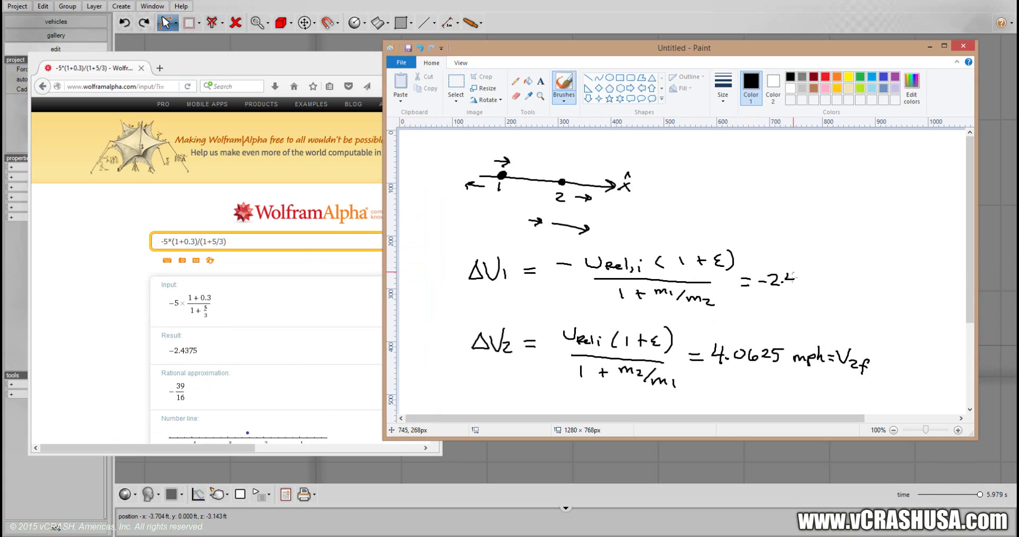
mouse_move(795, 276)
left_mouse_down()
mouse_move(796, 287)
mouse_move(816, 285)
left_mouse_up()
left_click_drag(818, 274, 849, 283)
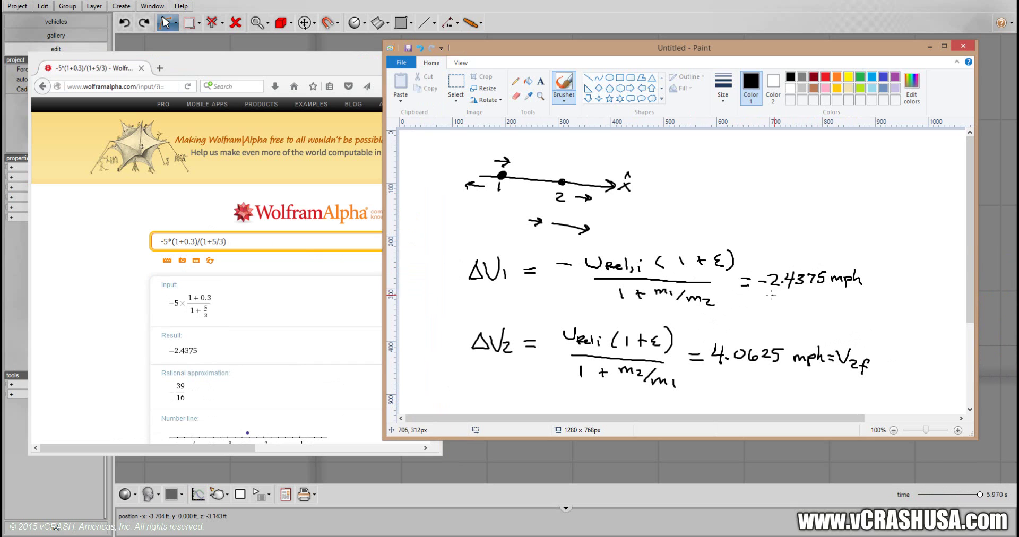
Below the ΔU1 result, write "⇒ V1f = V1i − 2.4375 mph" and start another line with an equals sign
left_click_drag(773, 301, 789, 312)
left_click_drag(788, 306, 794, 307)
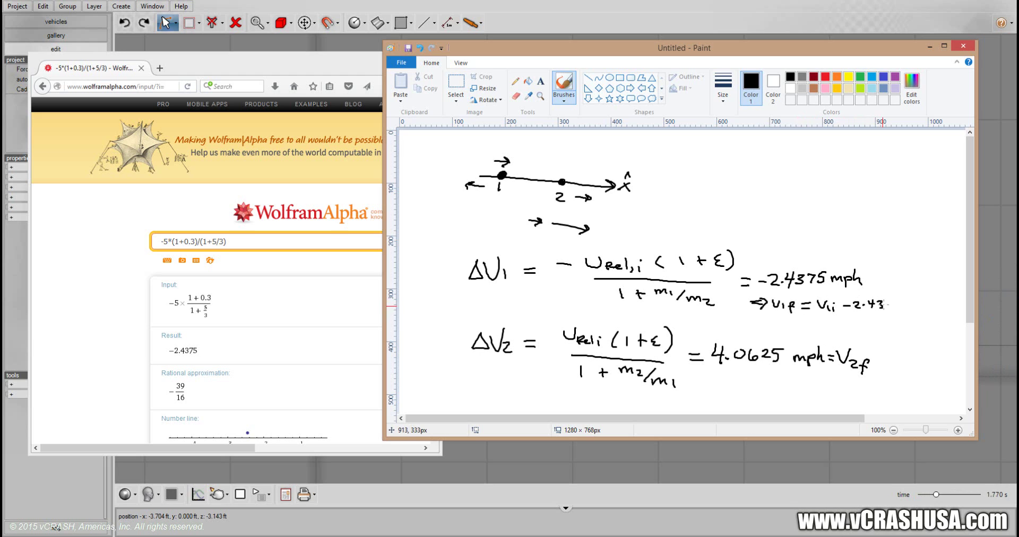
left_click_drag(890, 305, 930, 309)
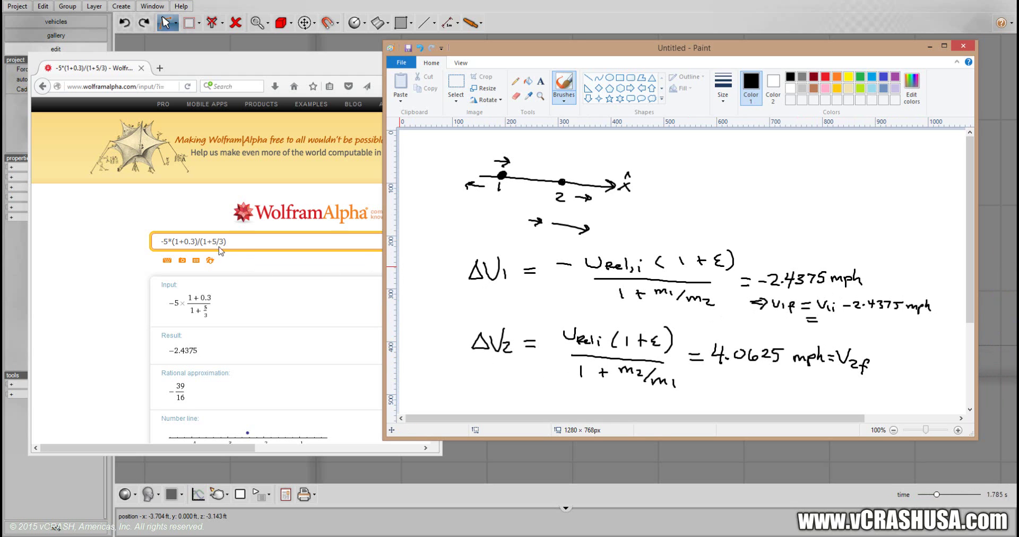
Extend the WolframAlpha expression to 5-5*(1+0.3)/(1+5/3) and evaluate it
left_click(177, 238)
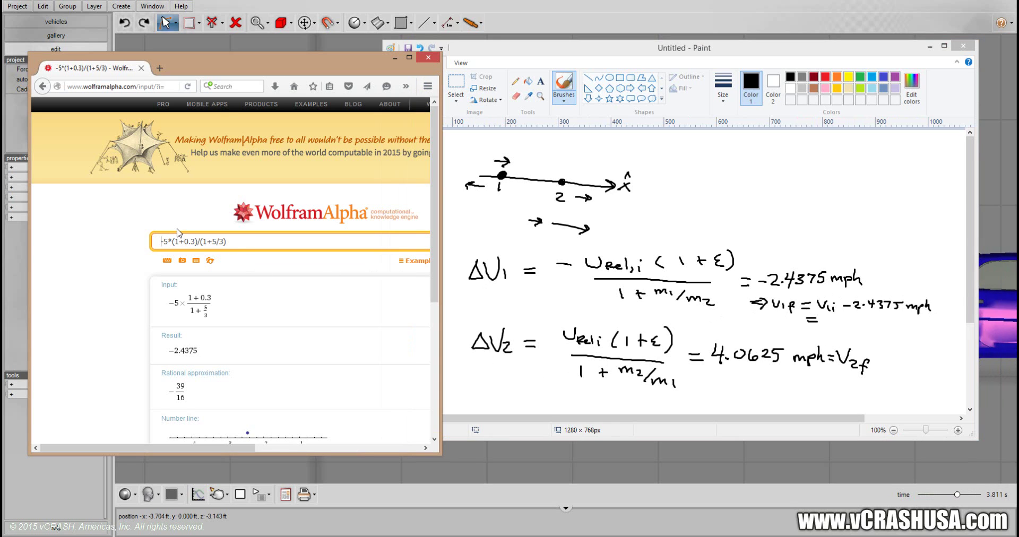
type("5")
key("Return")
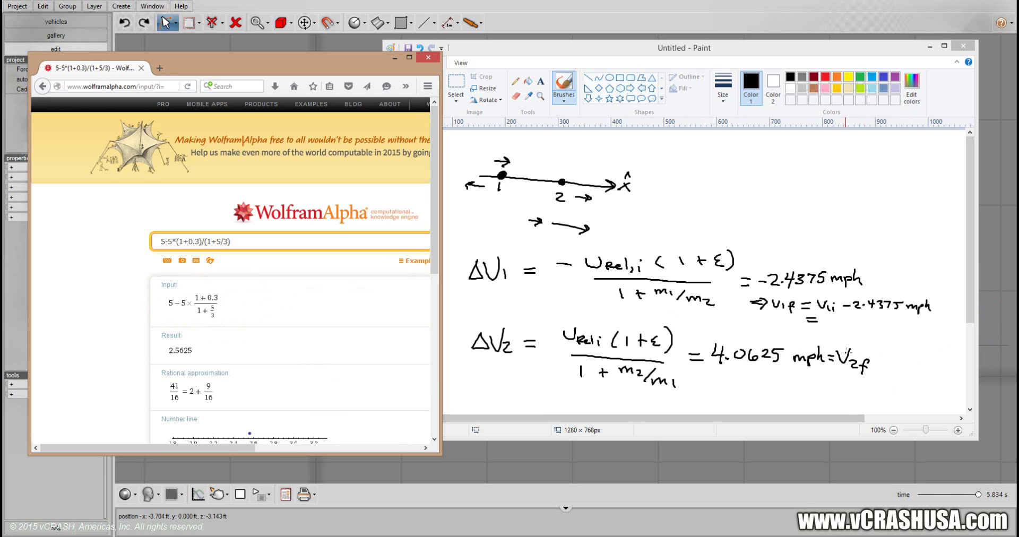
In Paint, complete the V1f line with 2.5625 mph
left_click(823, 320)
left_click_drag(823, 320, 852, 326)
left_click(837, 325)
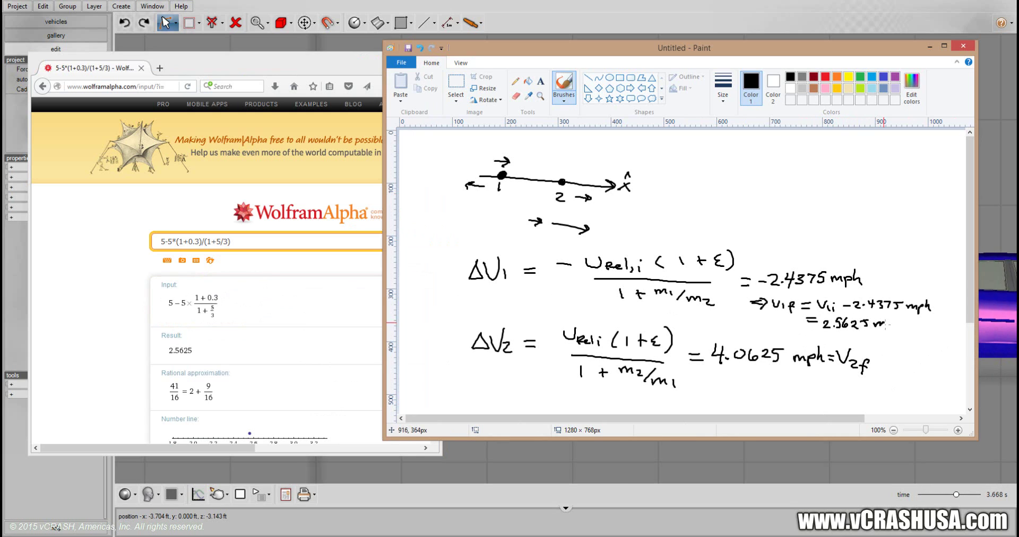
left_click_drag(890, 318, 891, 325)
left_click_drag(896, 316, 895, 327)
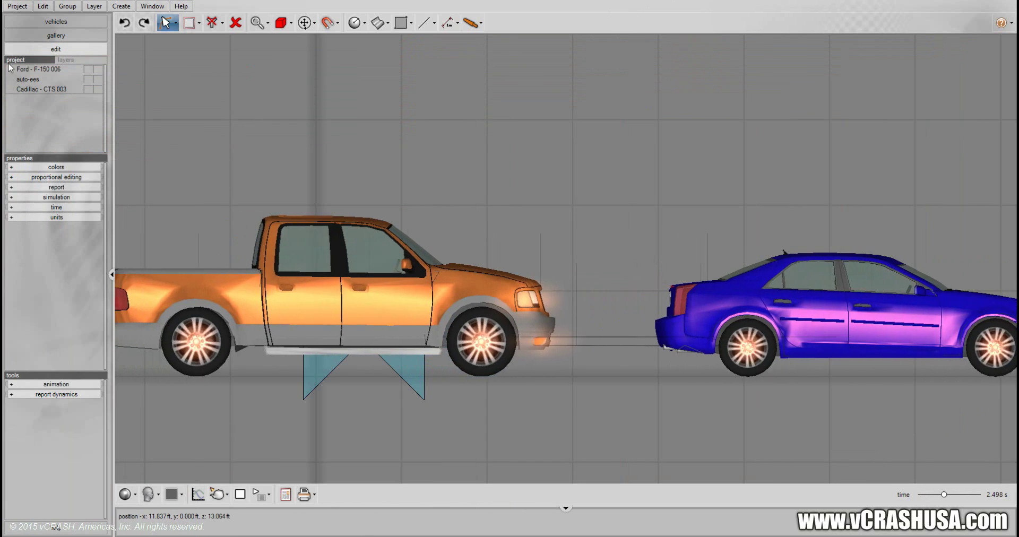
In Virtual CRASH, select the auto-ees contact, step to its next contact, and display the object 1 and object 2 impact results
left_click(62, 78)
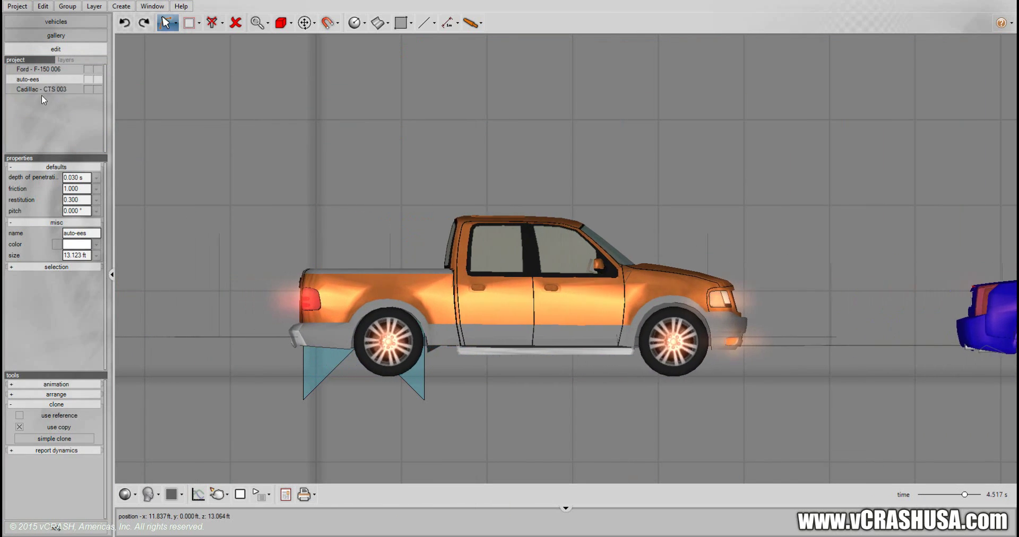
left_click(57, 267)
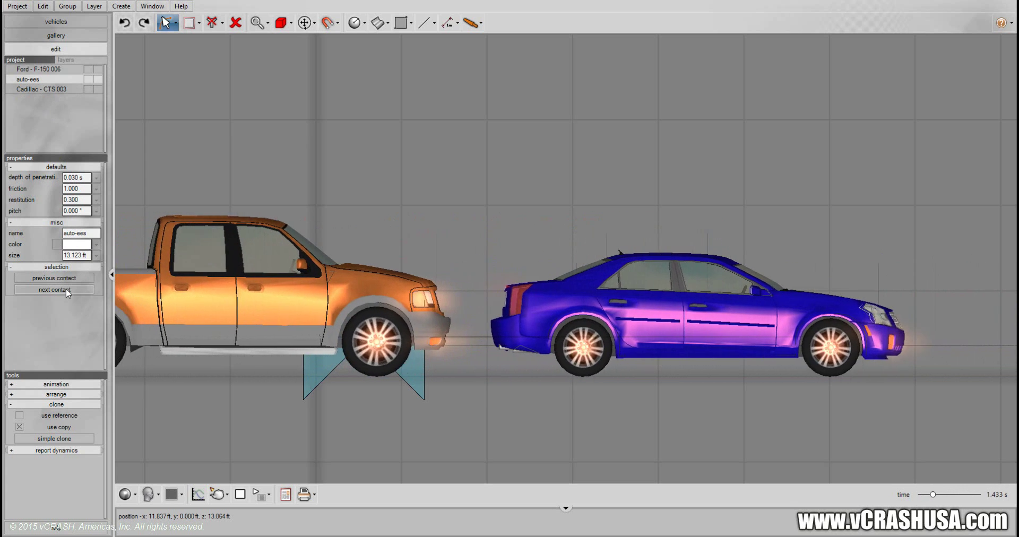
left_click(66, 288)
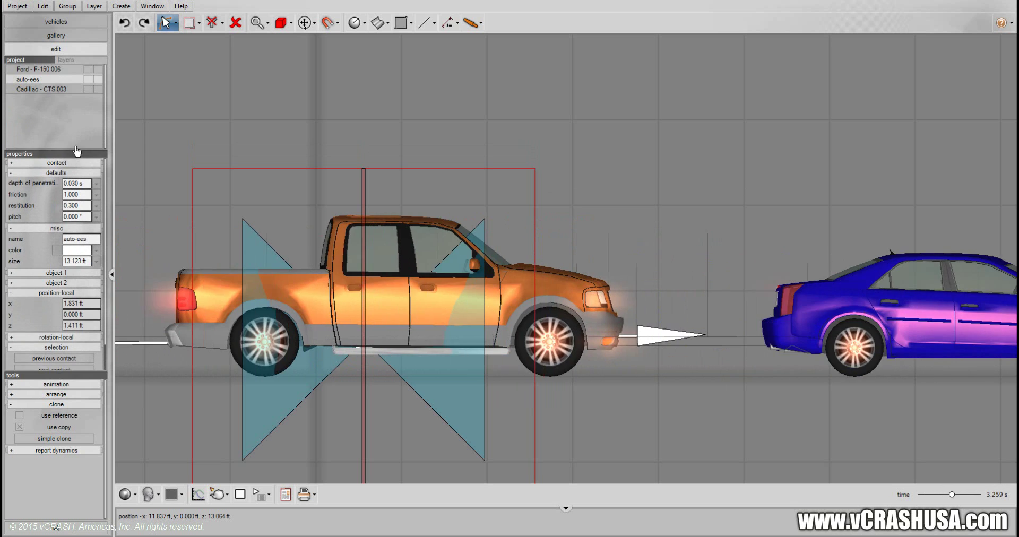
left_click(60, 261)
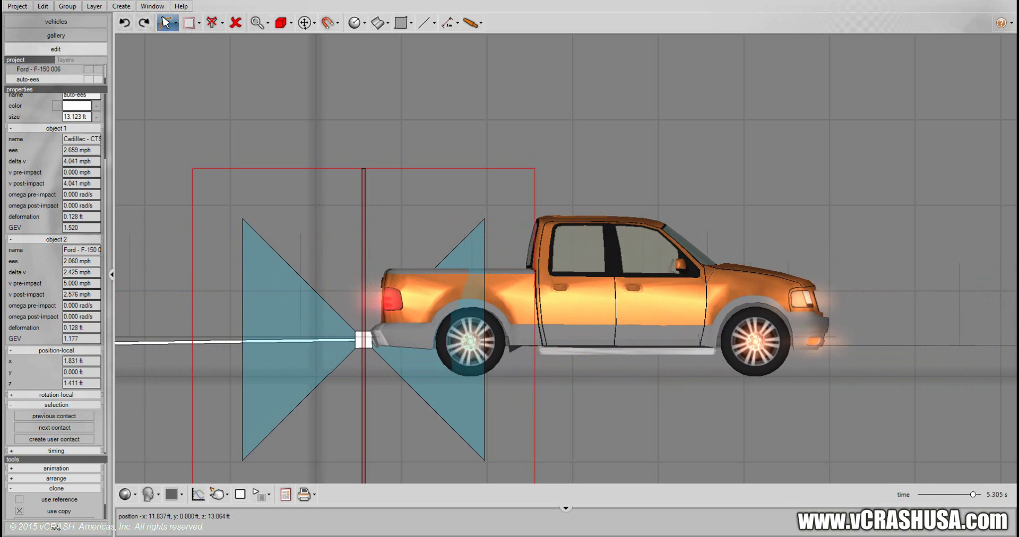
Switch to Paint beside the simulation results, and mark −2.4375 mph, 4.0625 mph and 2.5625 mph with lines for comparison
key("alt+Tab")
left_click_drag(695, 99, 618, 56)
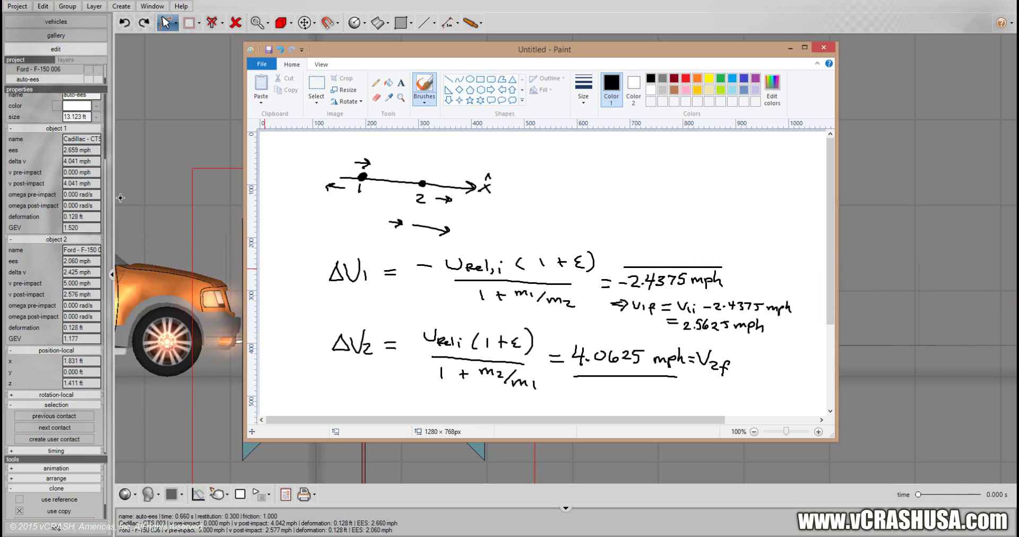
key("space")
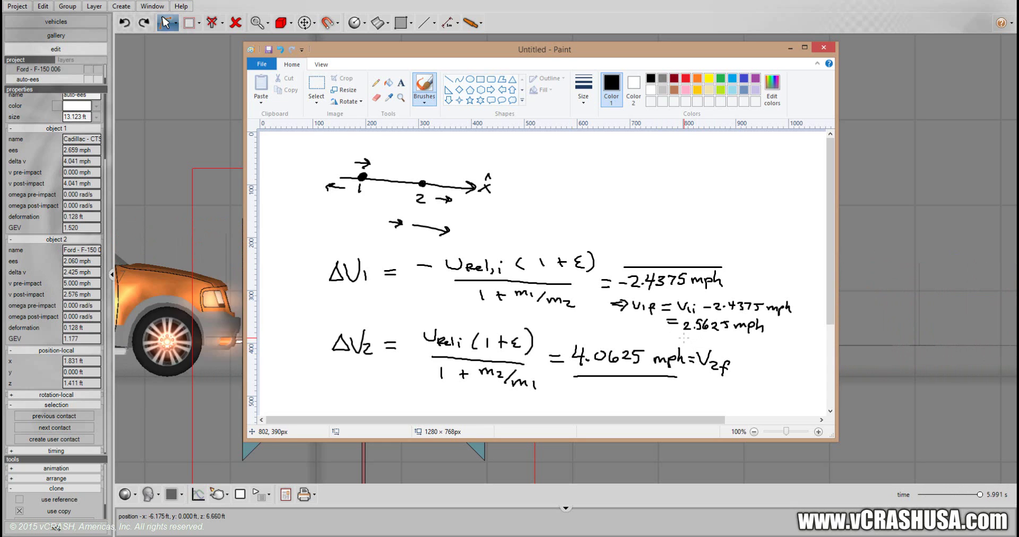
left_click_drag(684, 337, 772, 332)
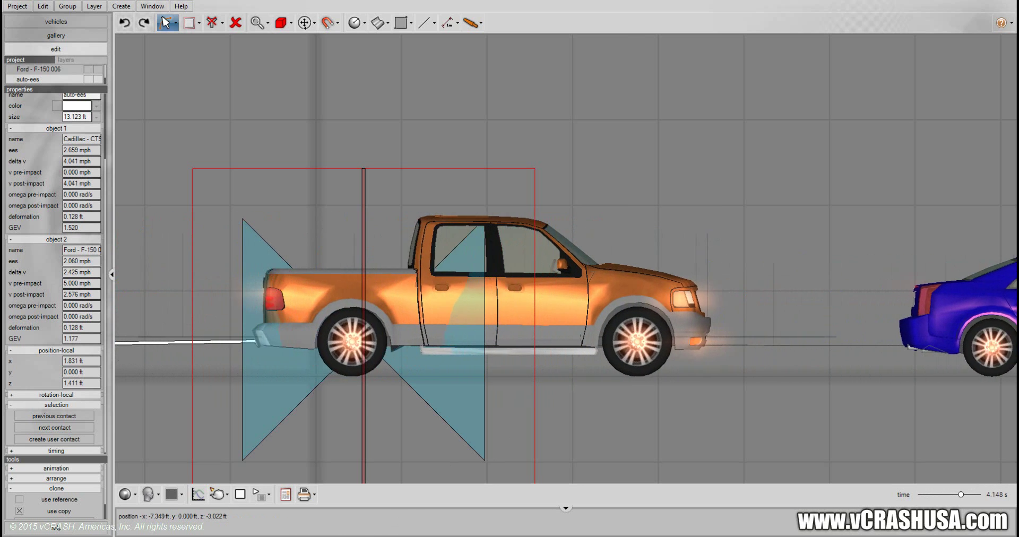
Create a dynamics report in Virtual CRASH and enlarge the report window
left_click_drag(91, 461, 68, 318)
left_click(72, 407)
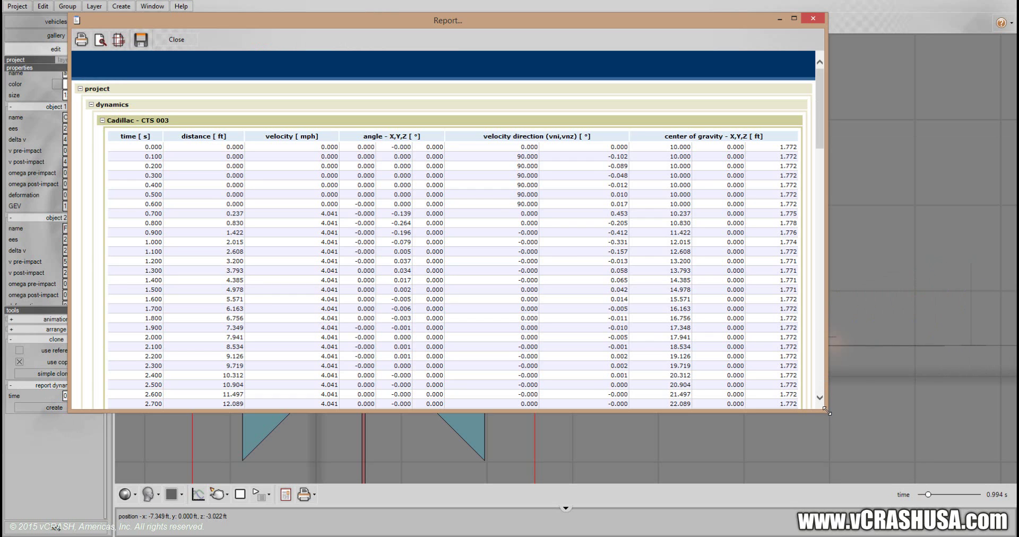
left_click_drag(824, 406, 901, 462)
Copy the Cadillac CTS dynamics table from its headers through 1.300 s into Excel, starting at cell A1
left_click_drag(125, 139, 872, 271)
right_click(873, 272)
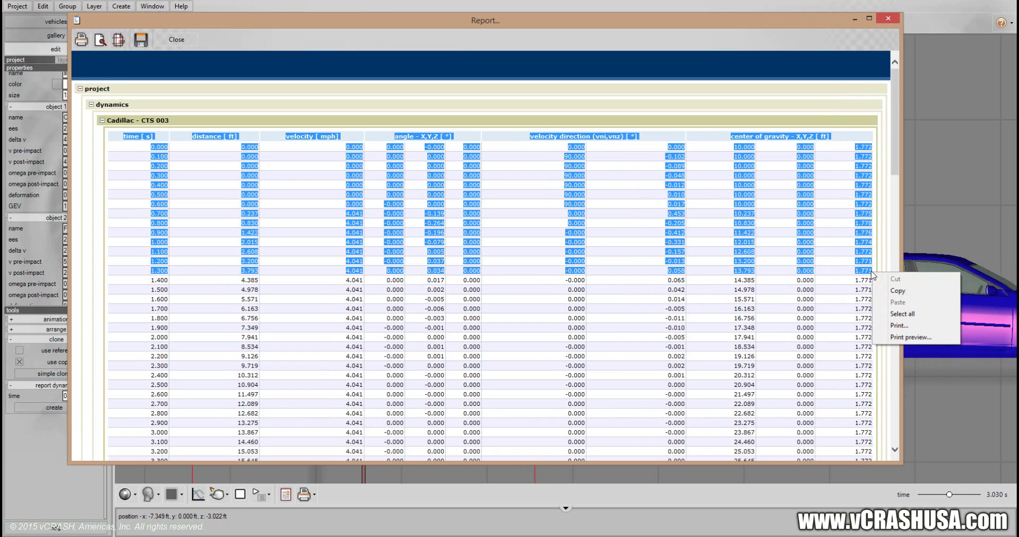
left_click(896, 291)
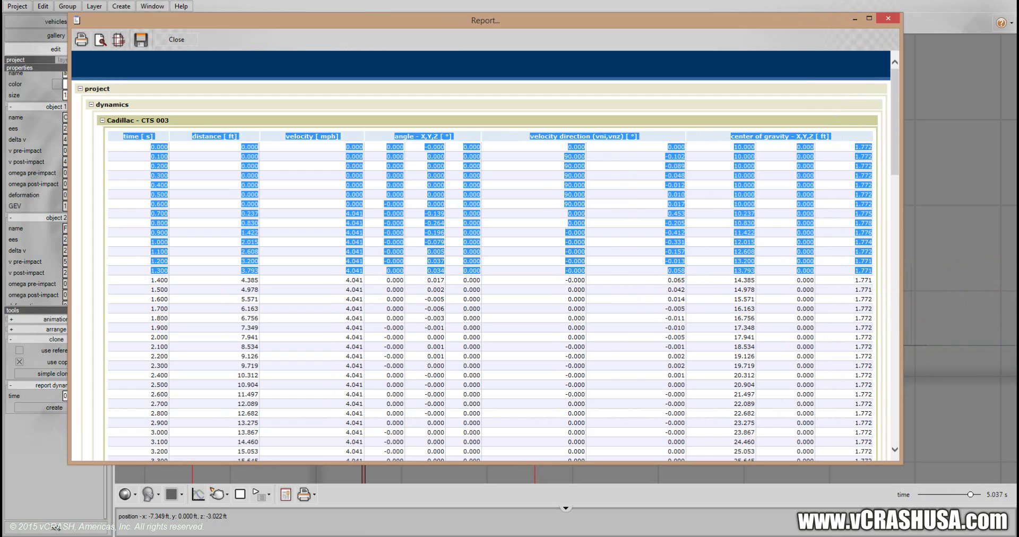
key("alt+Tab")
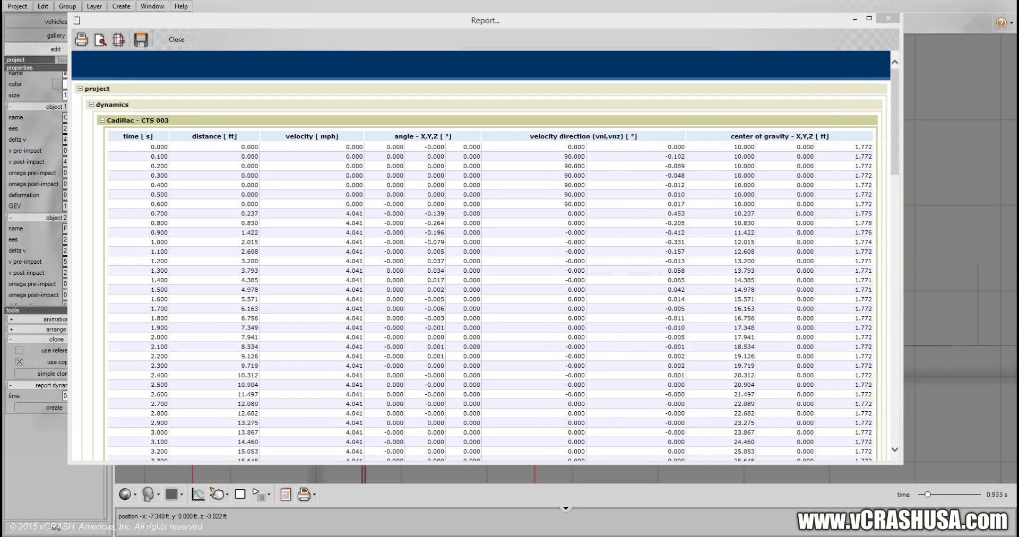
Collapse the Cadillac table, copy the Ford F-150 table from its headers through 1.600 s into Excel at cell M1, and minimize the report
left_click(102, 120)
left_click_drag(125, 161, 789, 317)
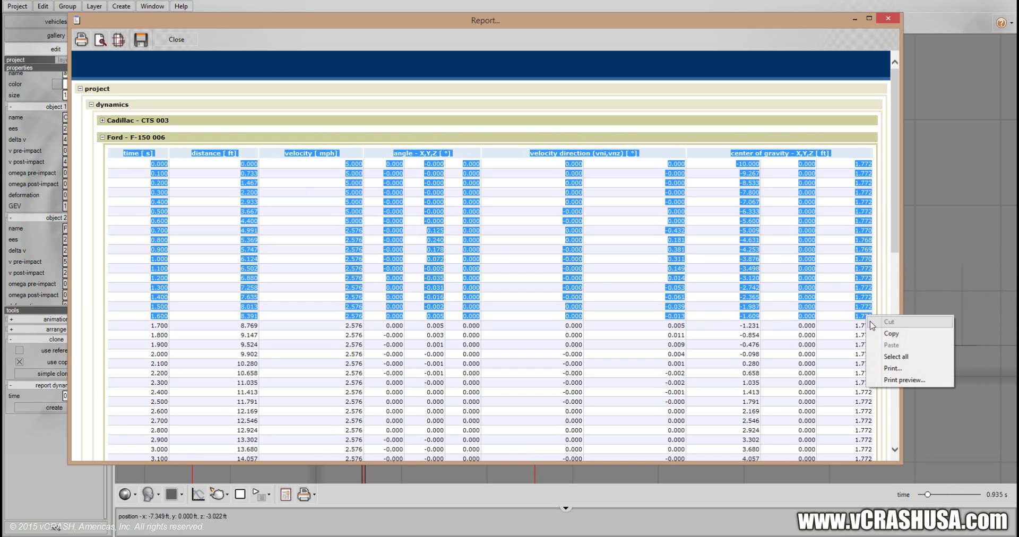
left_click(853, 23)
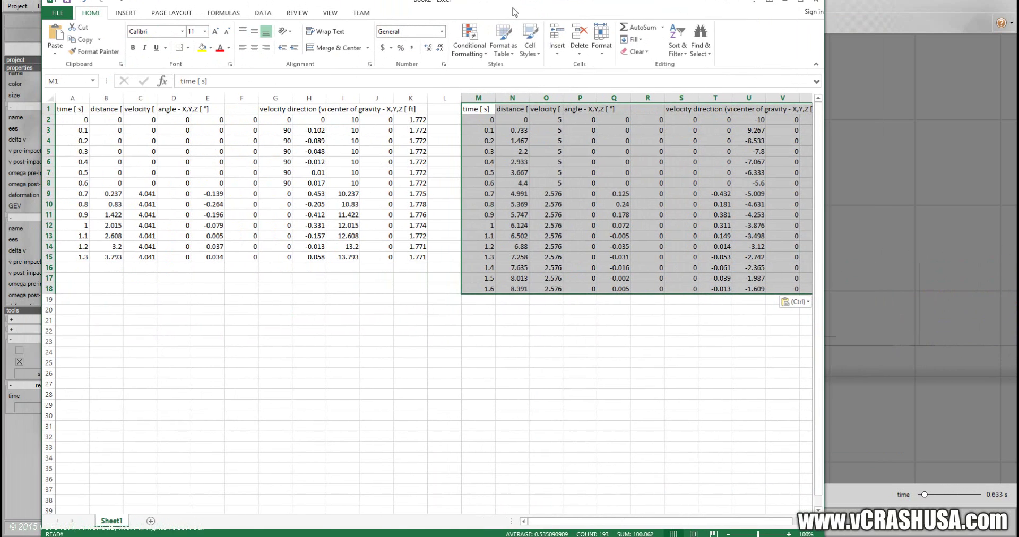
Maximize the Excel window, clear the Ford rows from 1.4 s to 1.6 s, and autofit all column widths
double_click(513, 12)
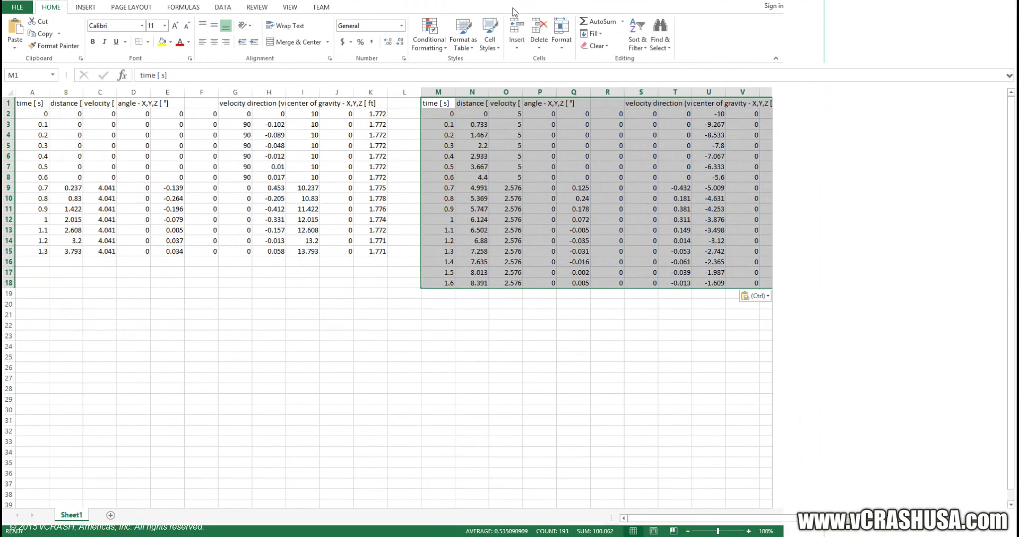
left_click(458, 324)
left_click_drag(843, 303, 58, 260)
key("Delete")
left_click(167, 336)
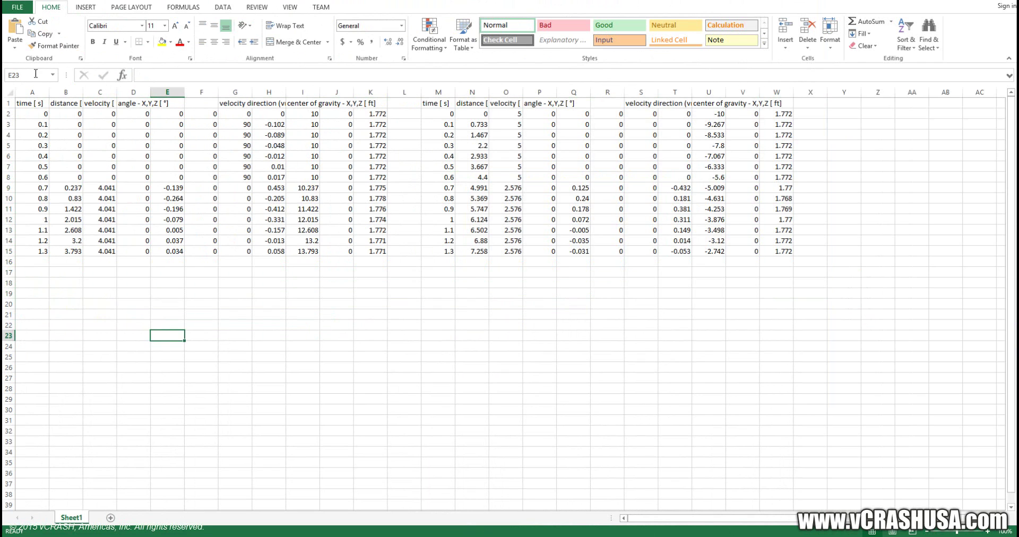
left_click(9, 92)
double_click(48, 92)
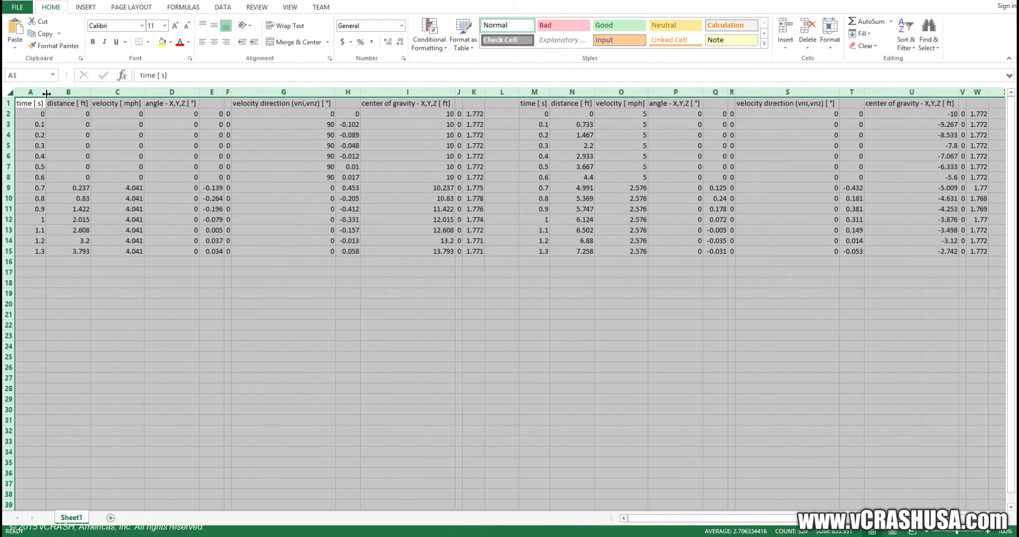
Insert a straight-line scatter chart of the Cadillac's velocity against time from columns A and C, and place it below the data
left_click(31, 92)
left_click(110, 92, "ctrl")
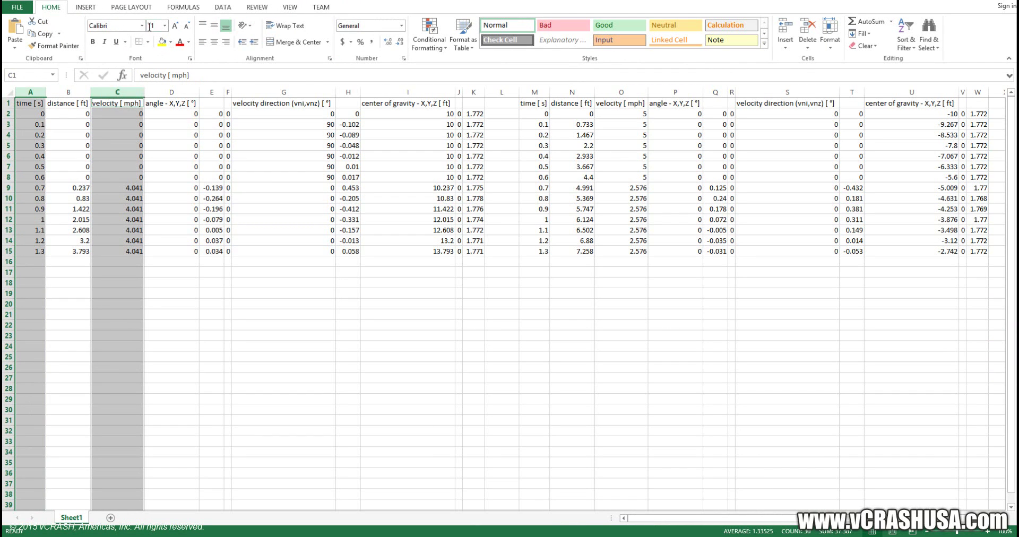
left_click(85, 7)
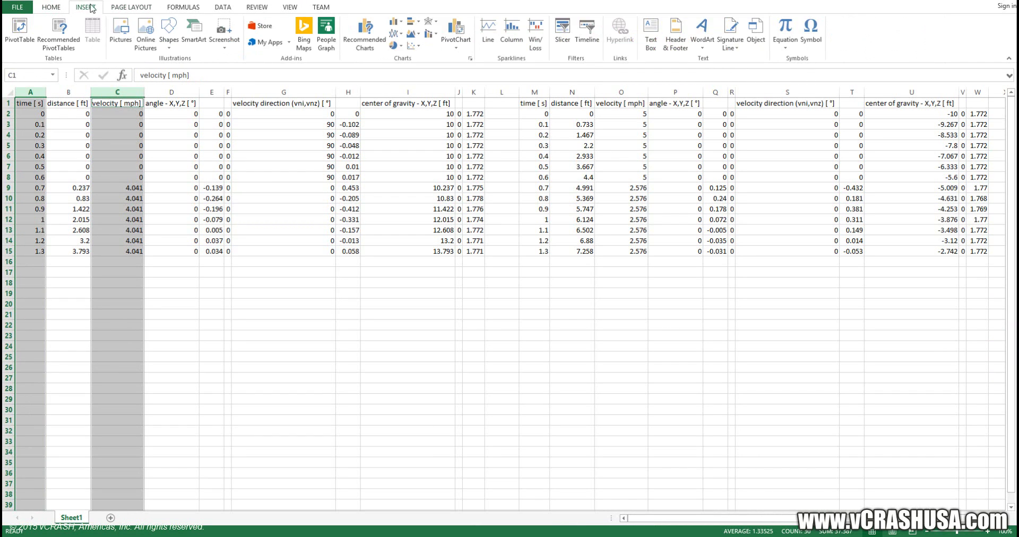
left_click(423, 46)
left_click(450, 108)
left_click_drag(231, 291, 167, 321)
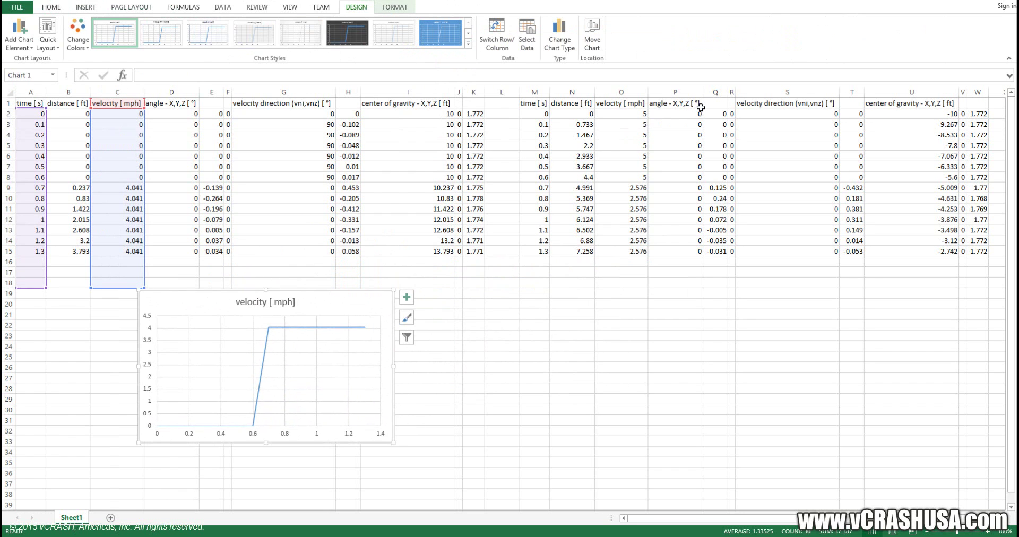
Copy the Ford velocity data in O1:O15 and paste it into the chart as a second series
left_click_drag(615, 102, 610, 247)
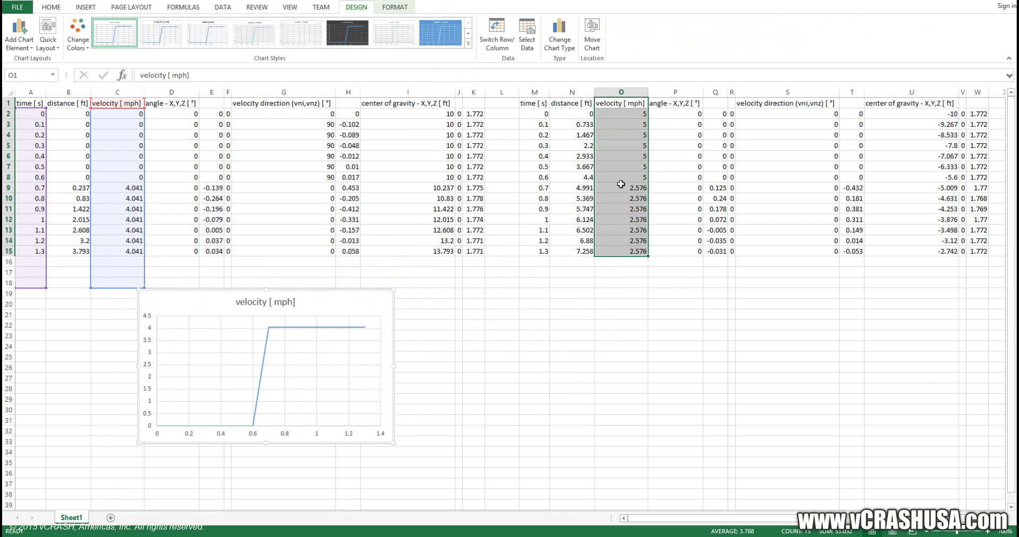
right_click(623, 169)
left_click(645, 186)
left_click(357, 298)
right_click(358, 300)
left_click(381, 347)
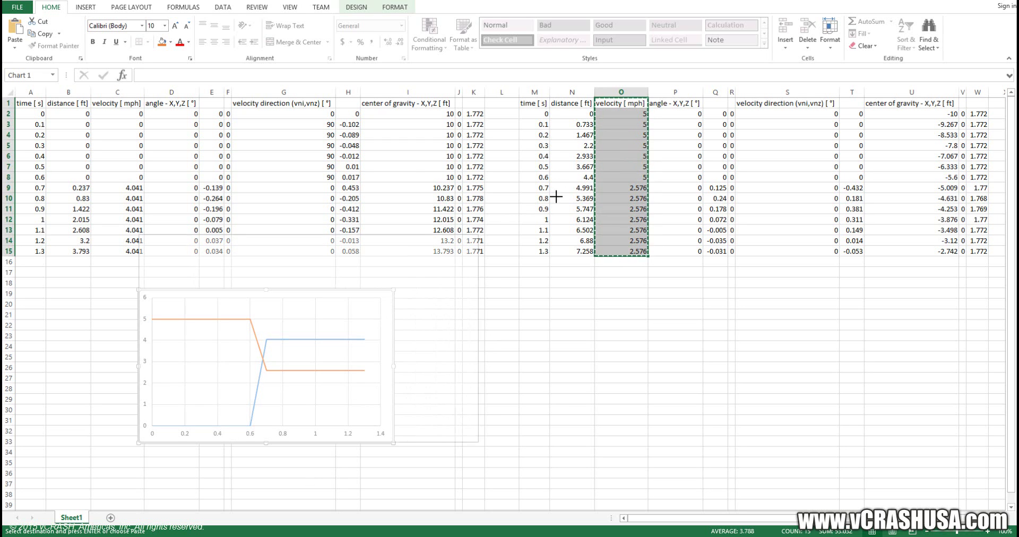
Enlarge the velocity chart and examine both vehicles' speeds just before and after the impact
left_click_drag(556, 197, 663, 195)
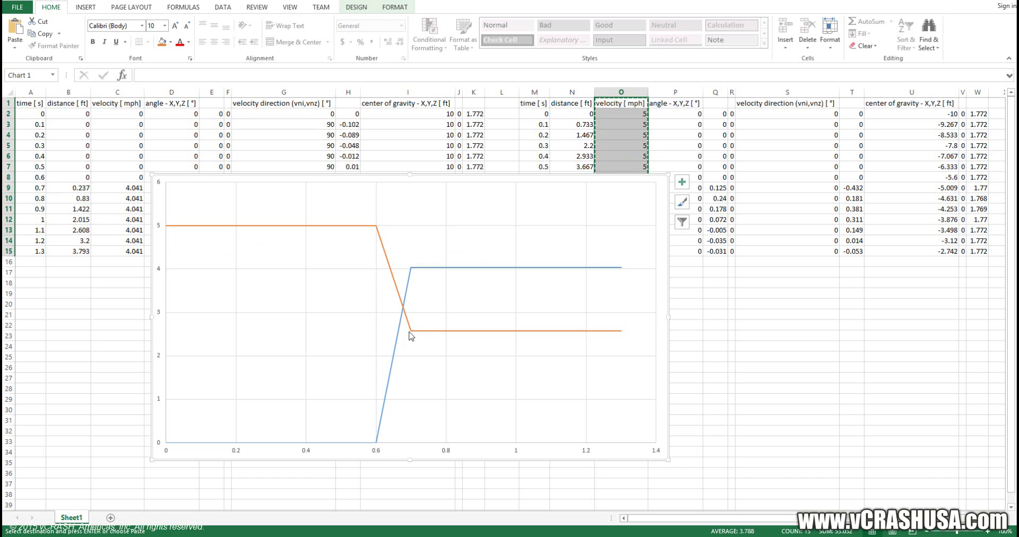
mouse_move(414, 333)
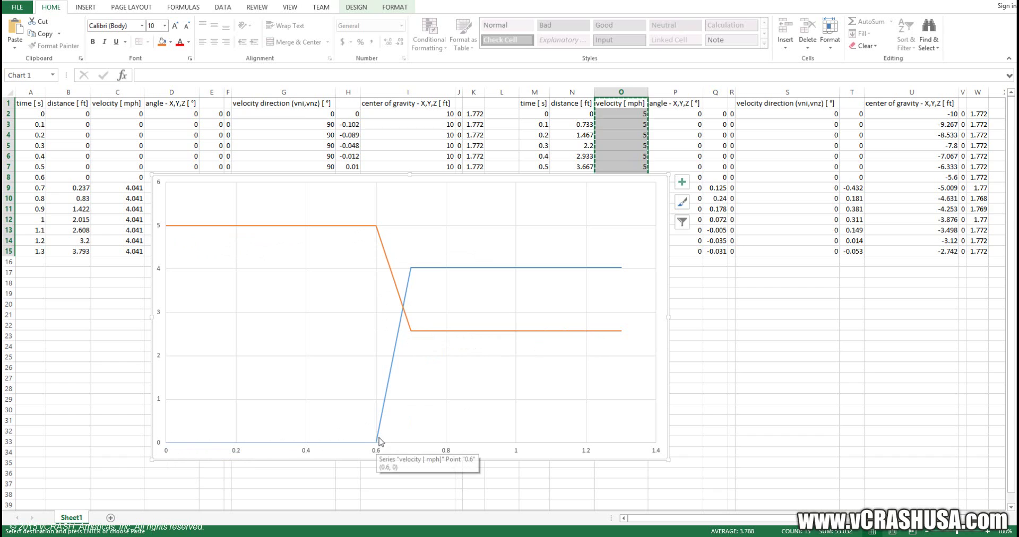
mouse_move(412, 271)
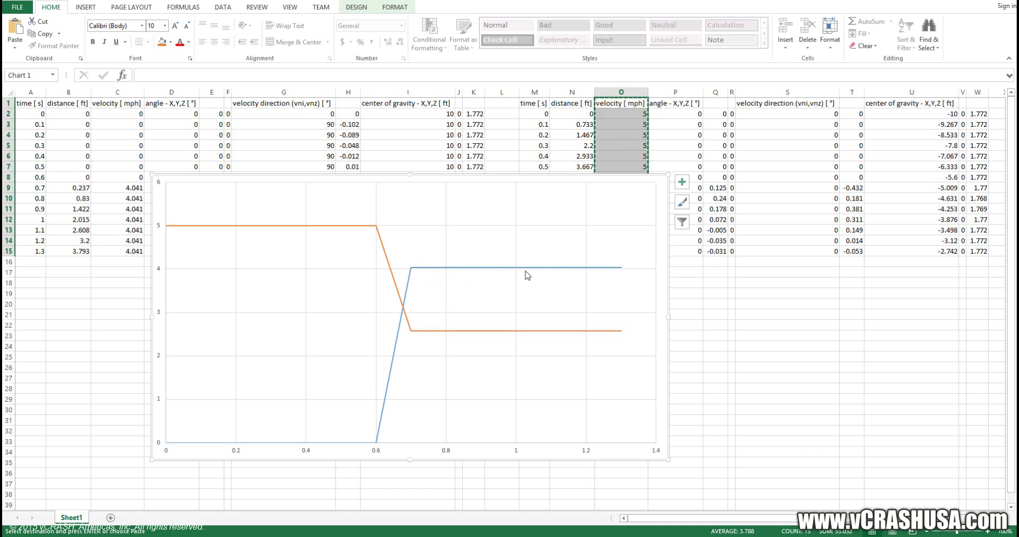
left_click_drag(616, 265, 654, 221)
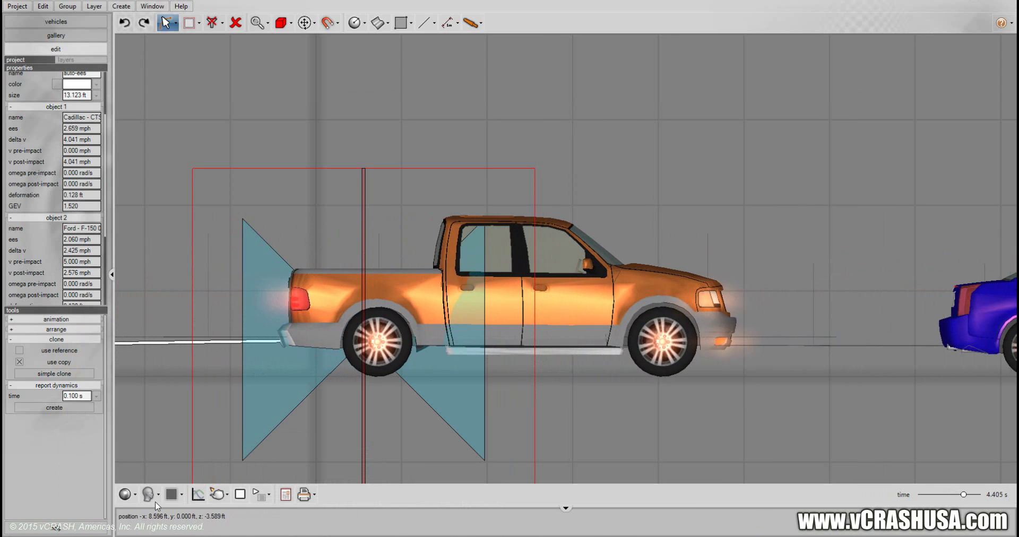
Switch to Virtual CRASH, change to the perspective view, and show both vehicles on the road from an elevated angle
left_click(151, 494)
left_click(193, 370)
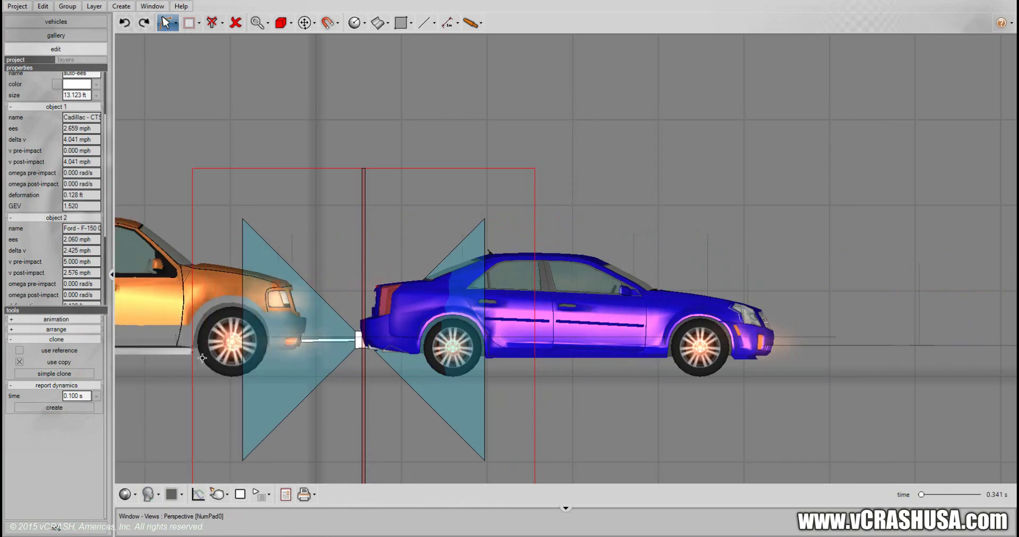
right_click(383, 349)
middle_click_drag(400, 421, 539, 273)
left_click(330, 393)
scroll(295, 257, "down", 3)
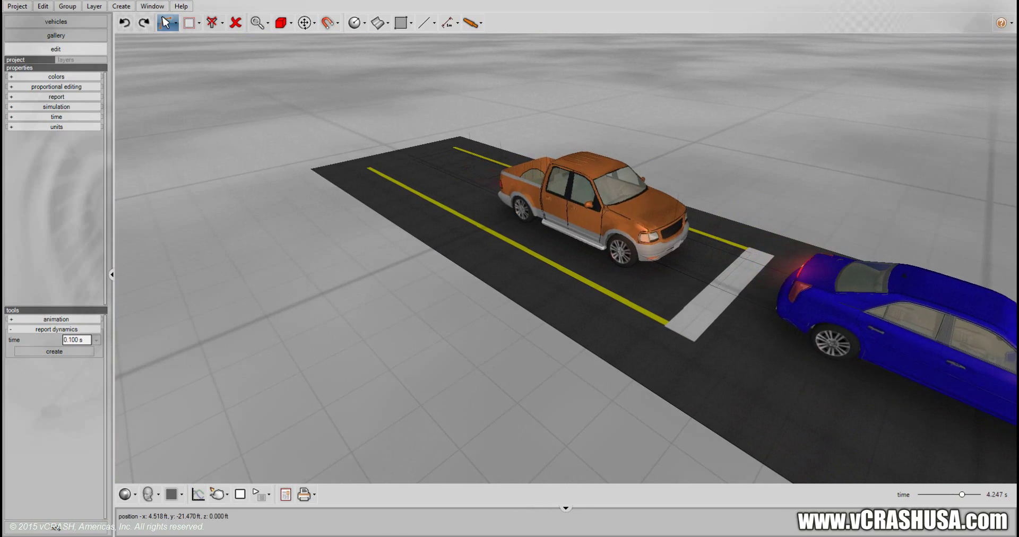